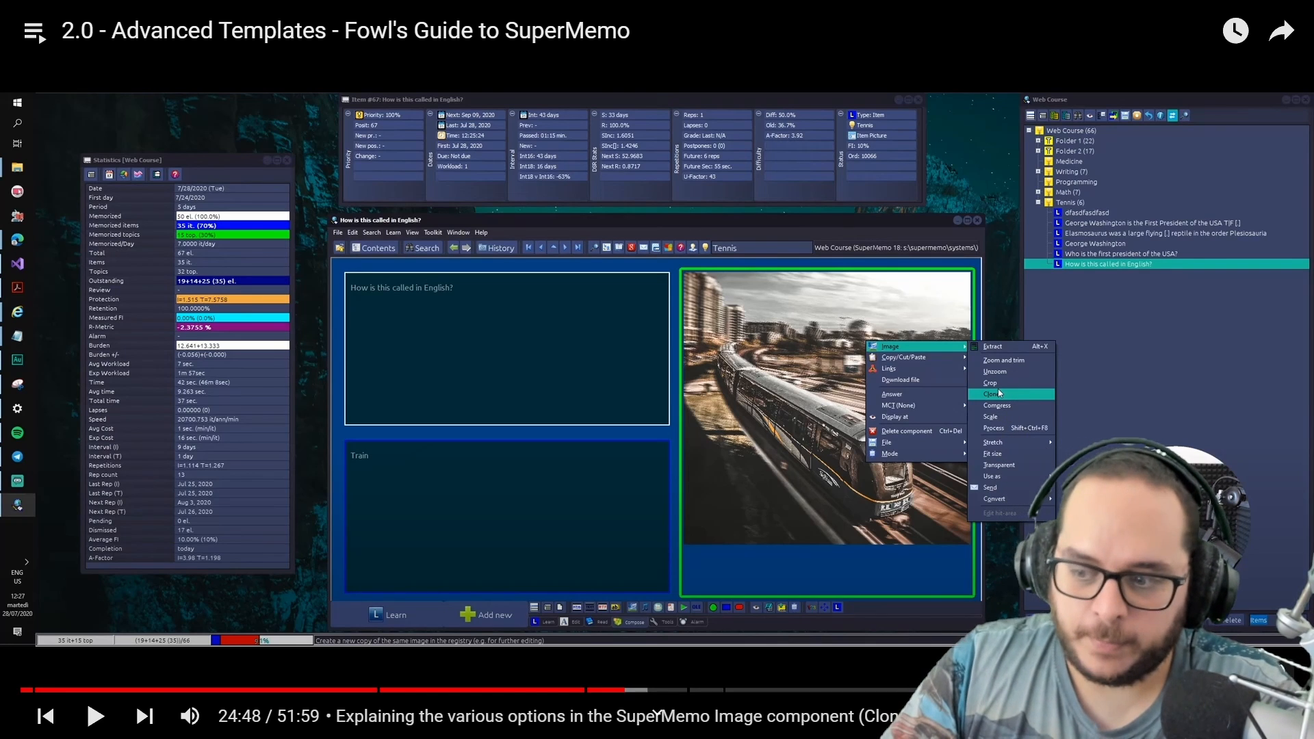
# - Examine the picture processing choices and the Image commands available for the organ diagram, leaving without applying any
pyautogui.press('Escape')
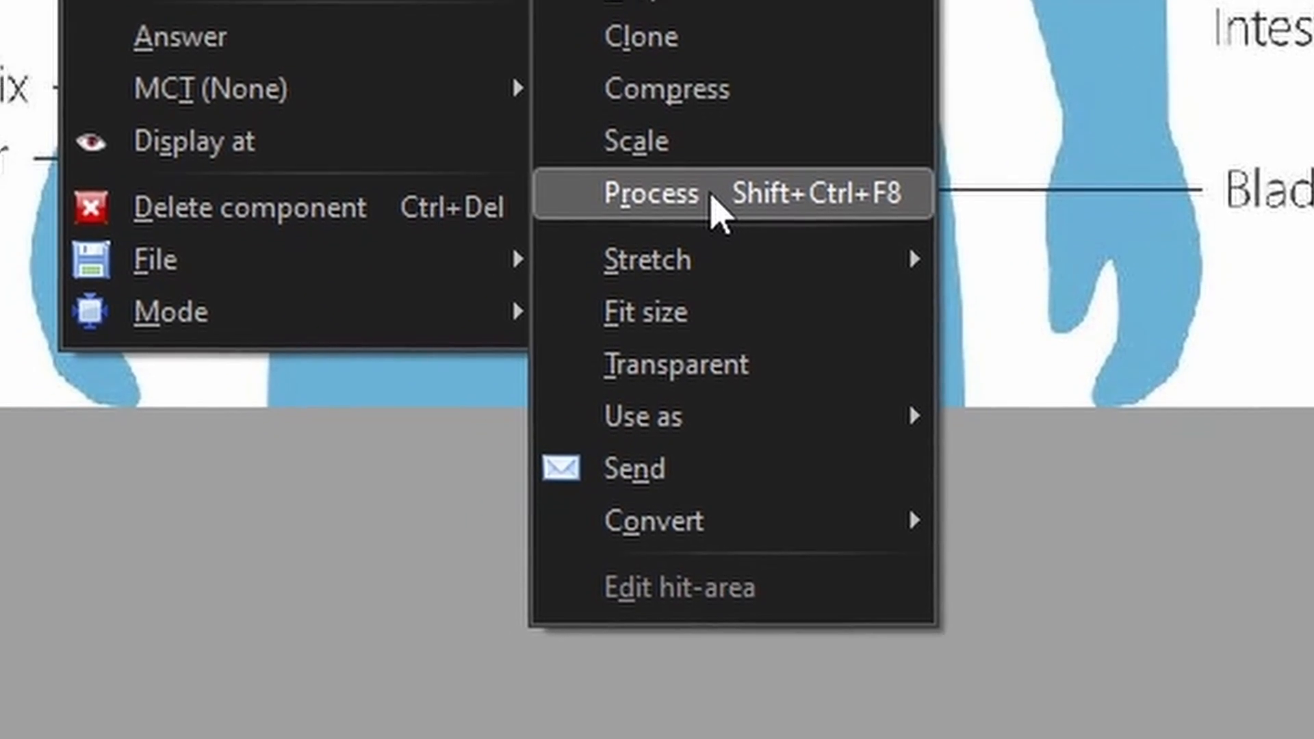
pyautogui.click(548, 399)
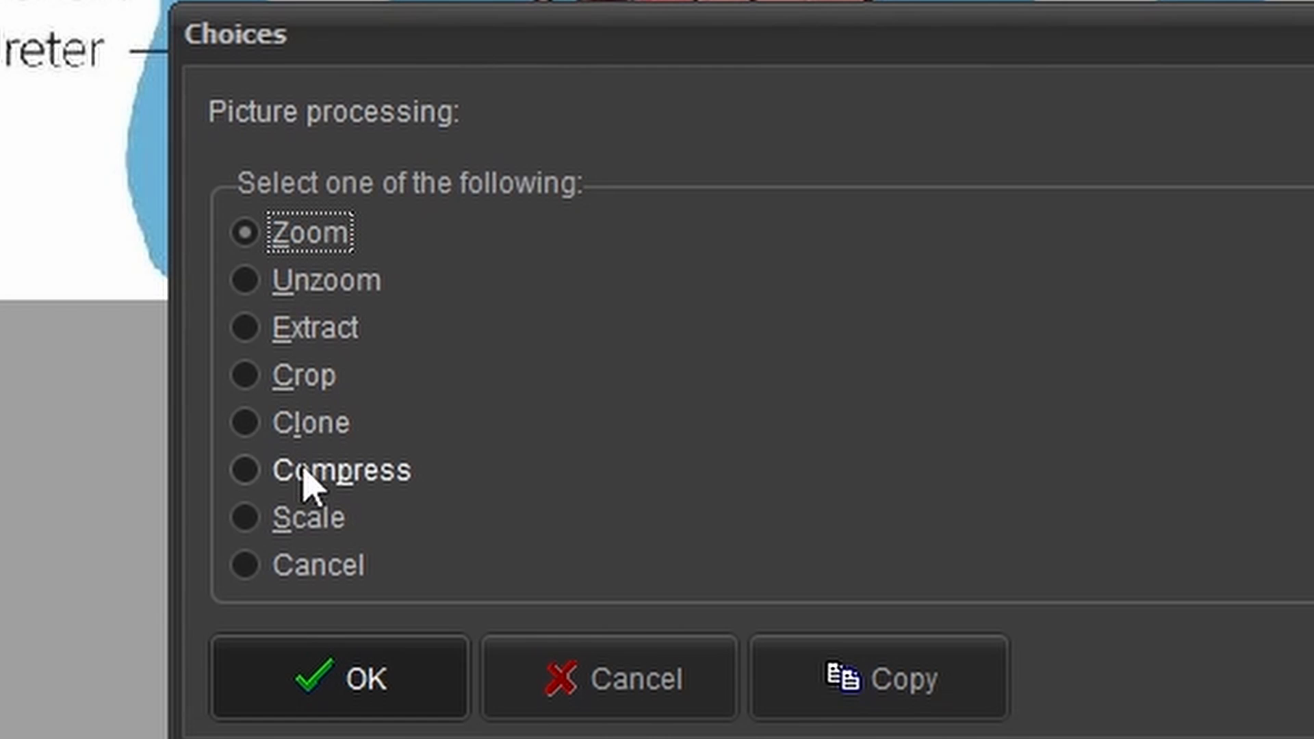
pyautogui.click(616, 681)
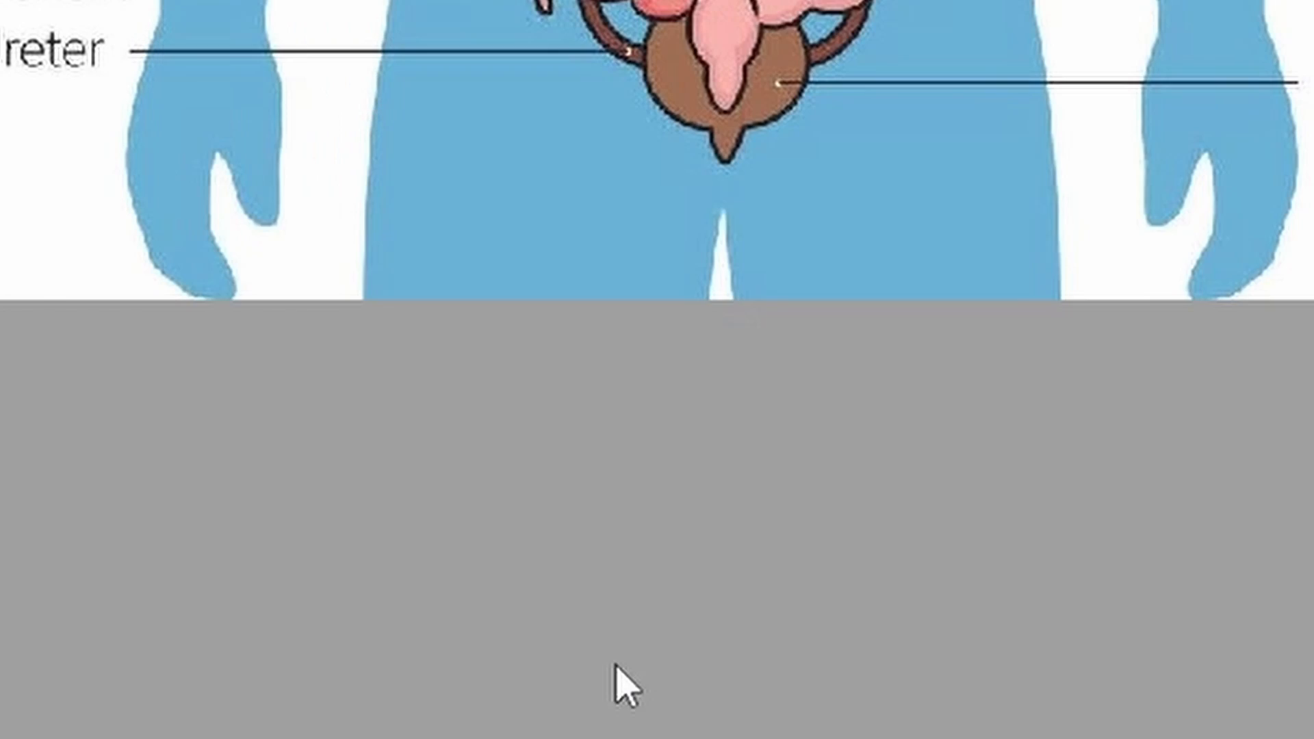
pyautogui.rightClick(364, 67)
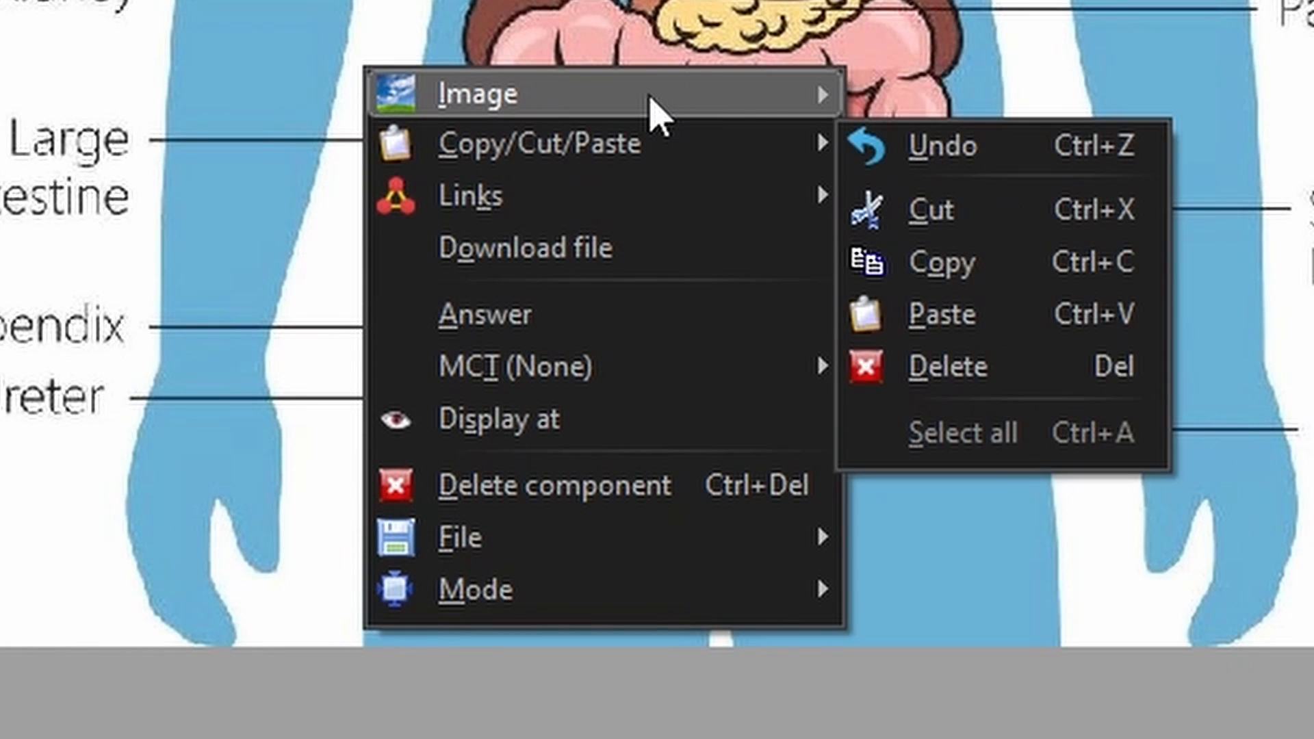
pyautogui.moveTo(648, 99)
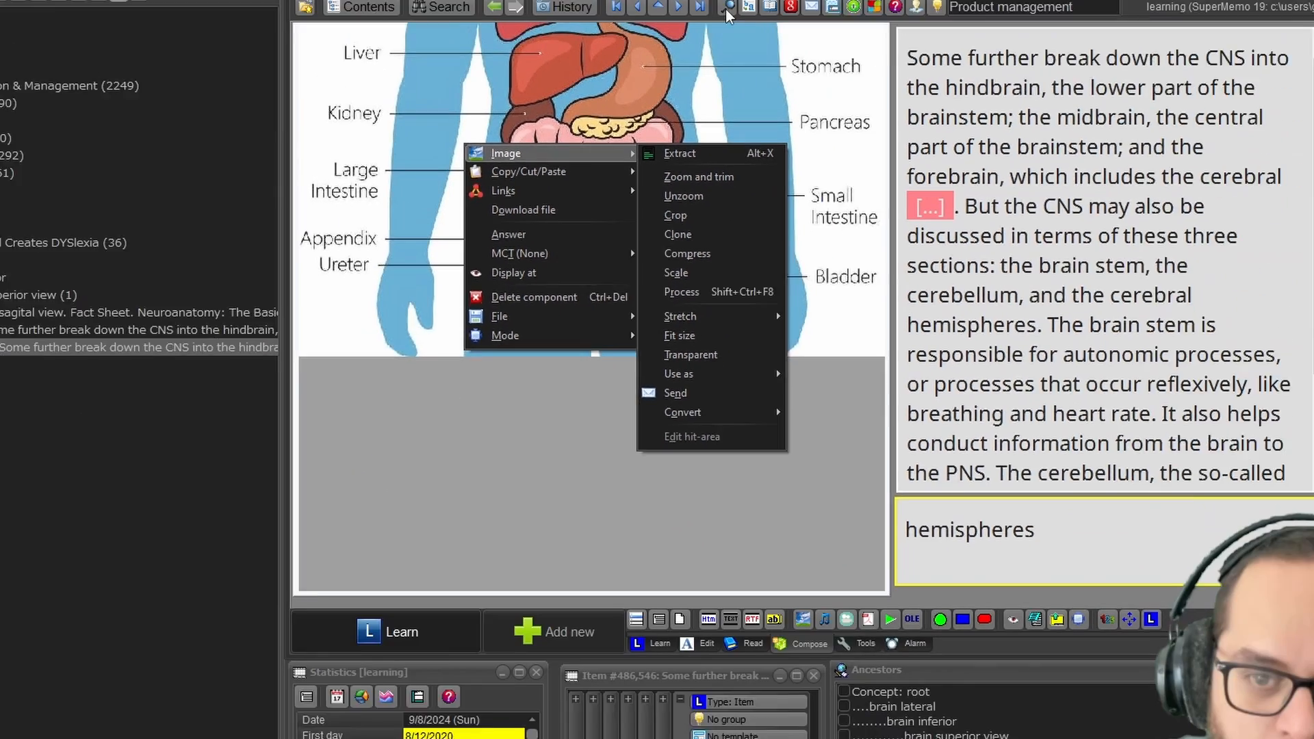
pyautogui.press('Escape')
pyautogui.press('Escape')
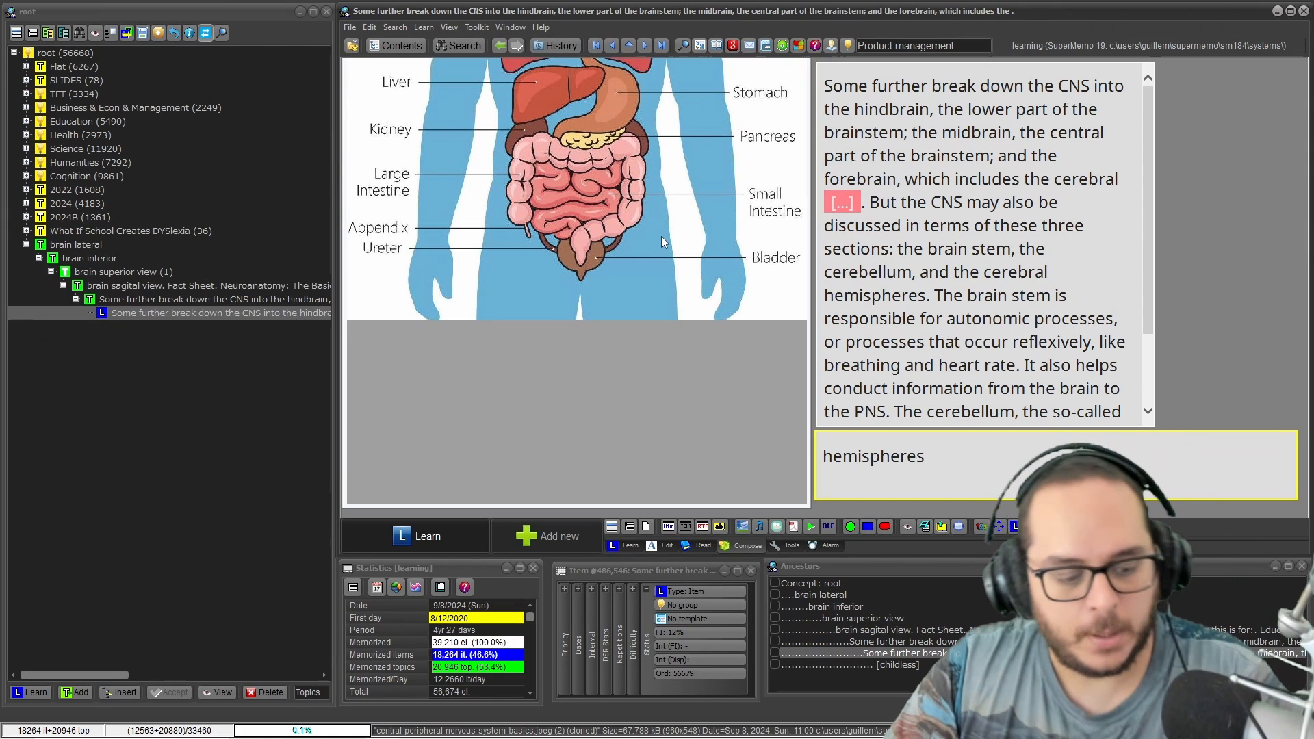
# - Run picture processing on the organ diagram with the Unzoom option
pyautogui.press('ctrl')
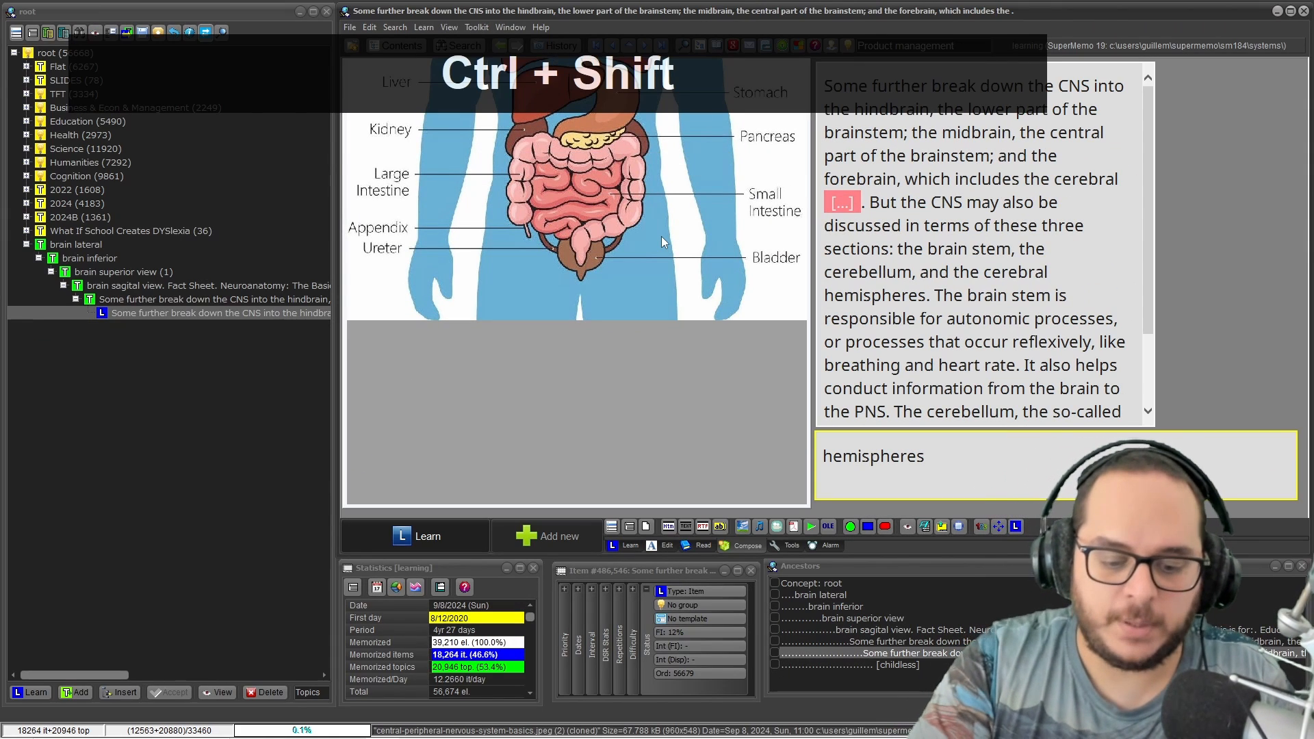
pyautogui.hotkey('ctrl', 'shift', 'F8')
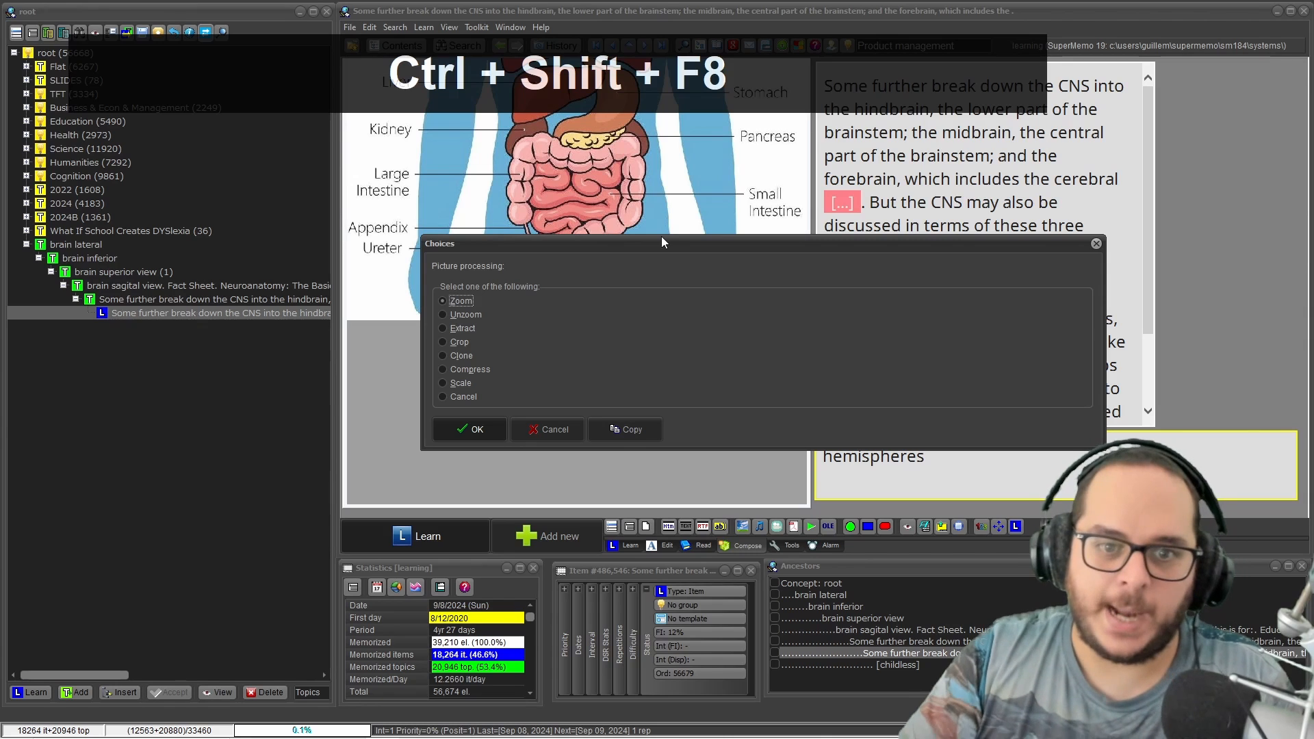
pyautogui.press('Down')
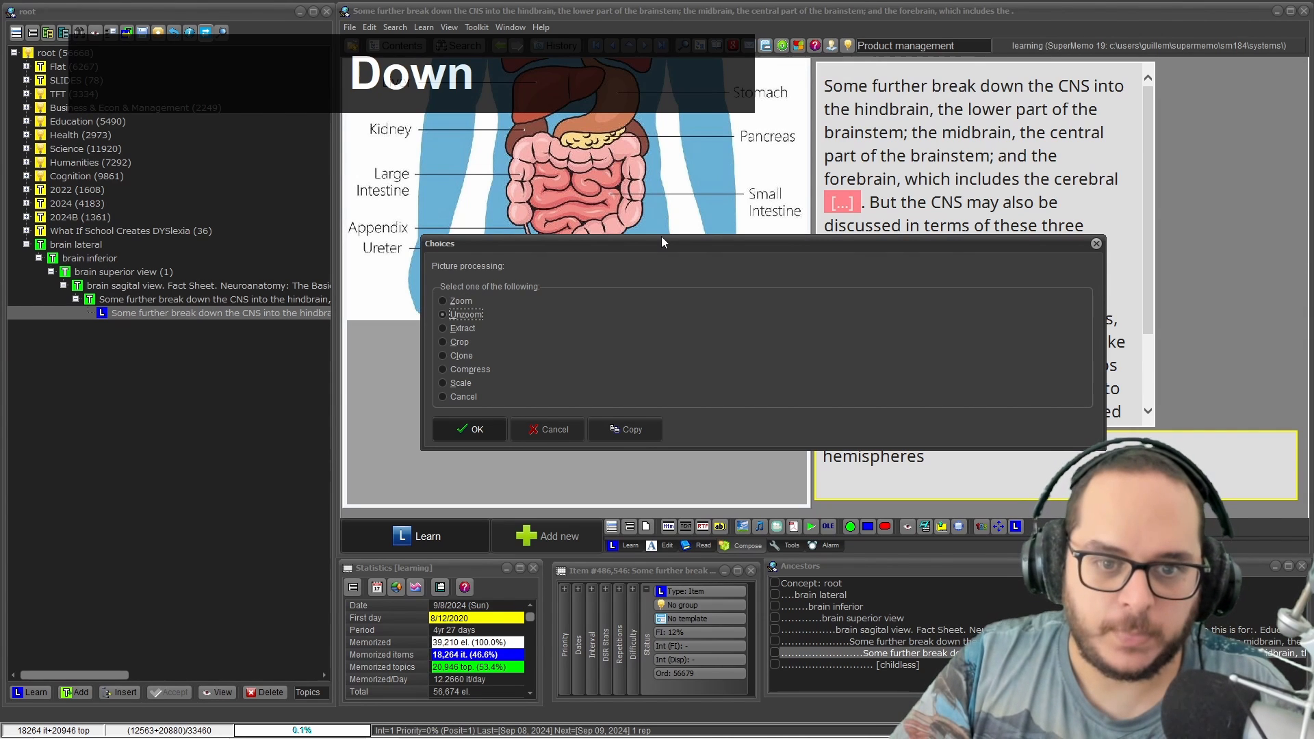
pyautogui.press('Return')
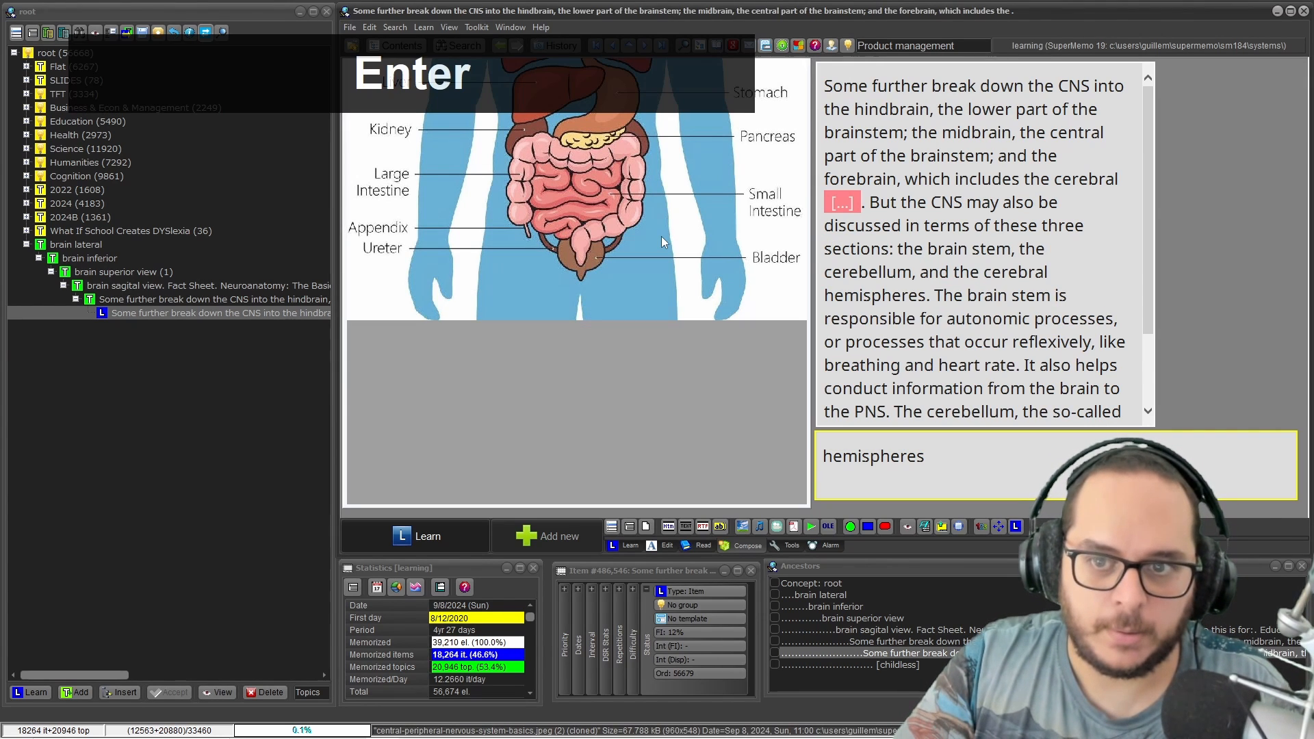
# - Open the "brain sagital view" fact sheet topic and unzoom its picture to the whole brain diagram
pyautogui.click(221, 301)
pyautogui.click(222, 284)
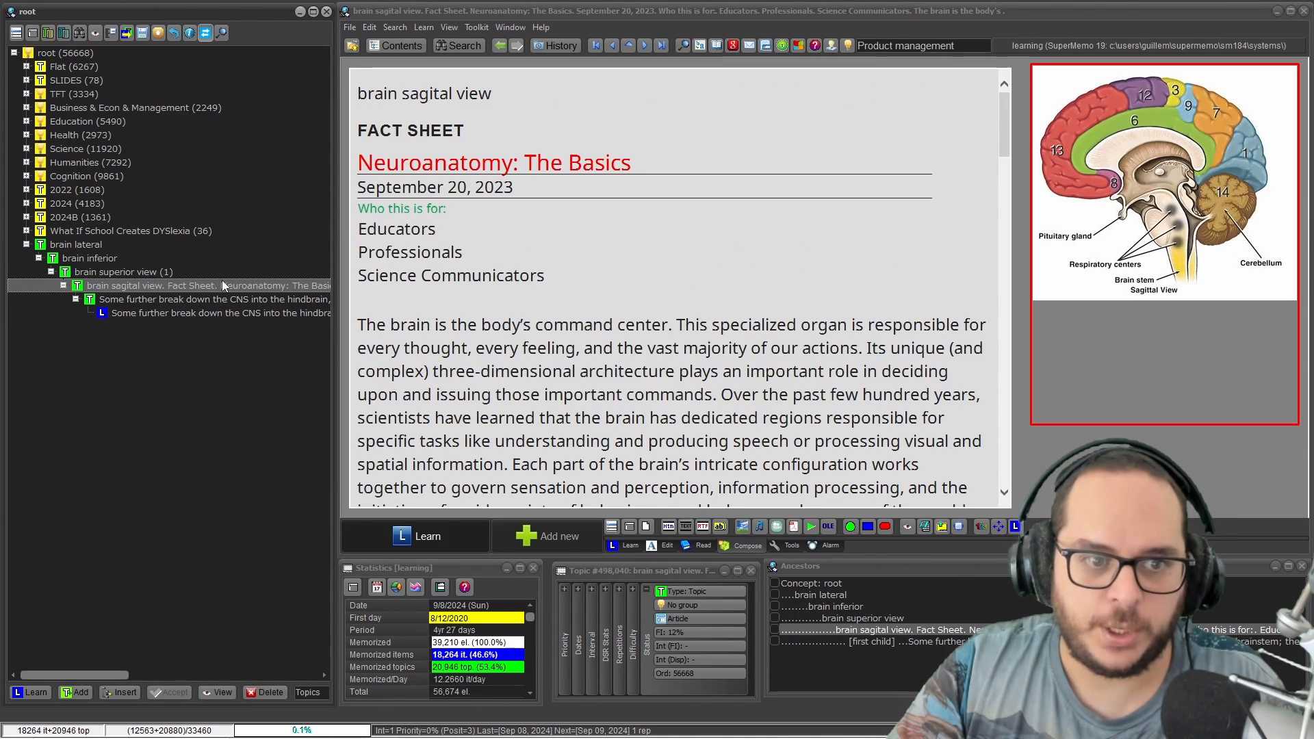
pyautogui.click(1076, 124)
pyautogui.press('Escape')
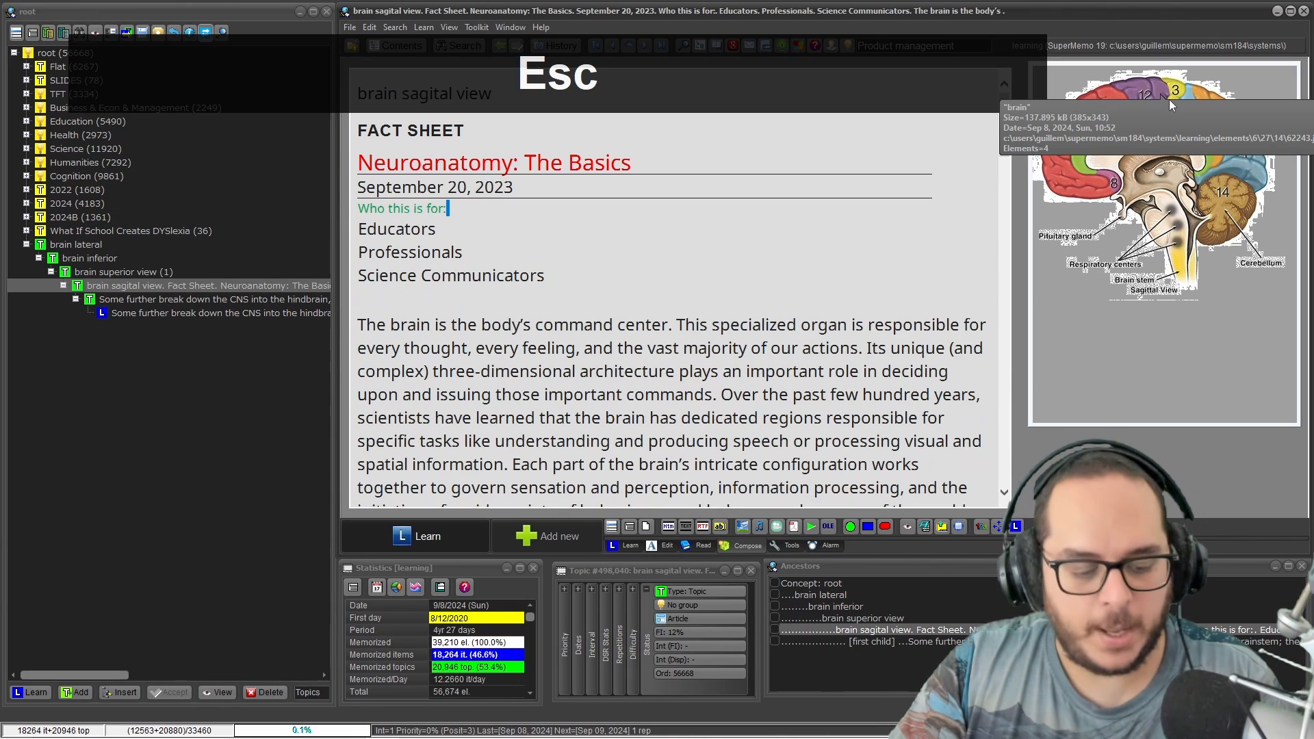
pyautogui.hotkey('ctrl', 'shift', 'F8')
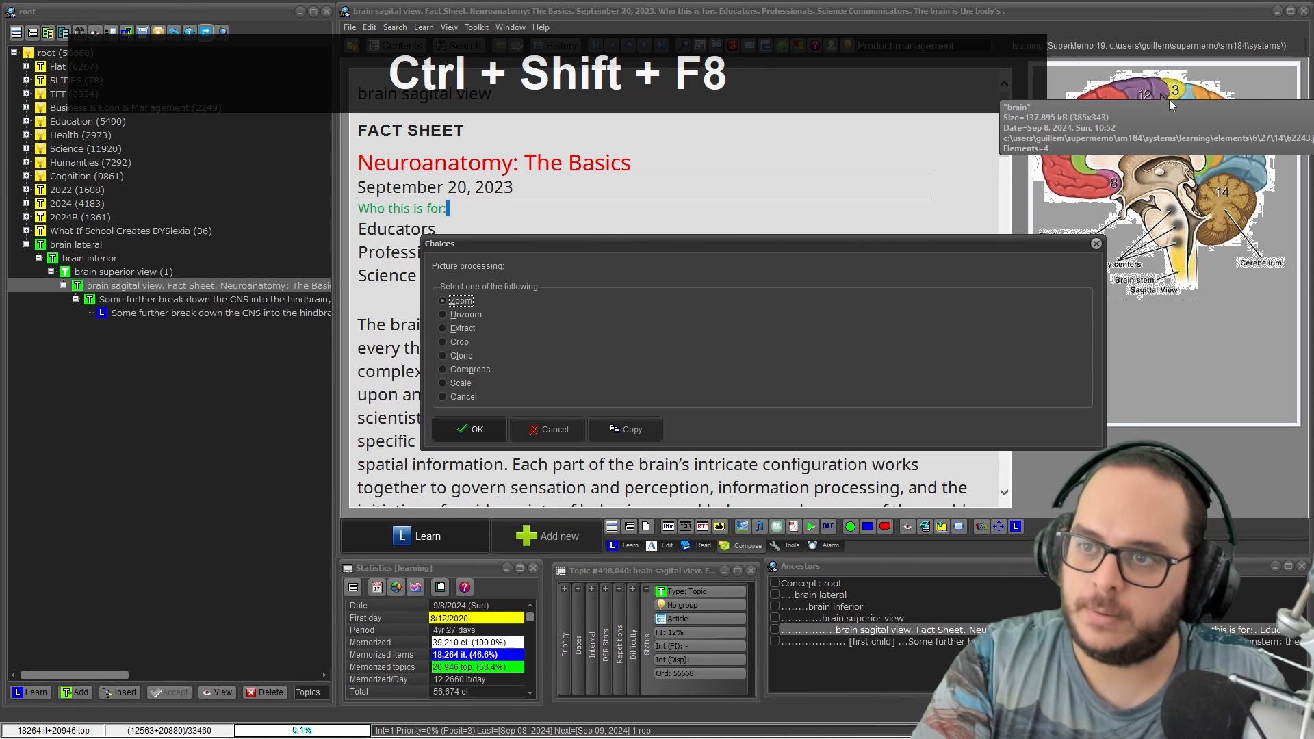
pyautogui.press('Down')
pyautogui.press('Return')
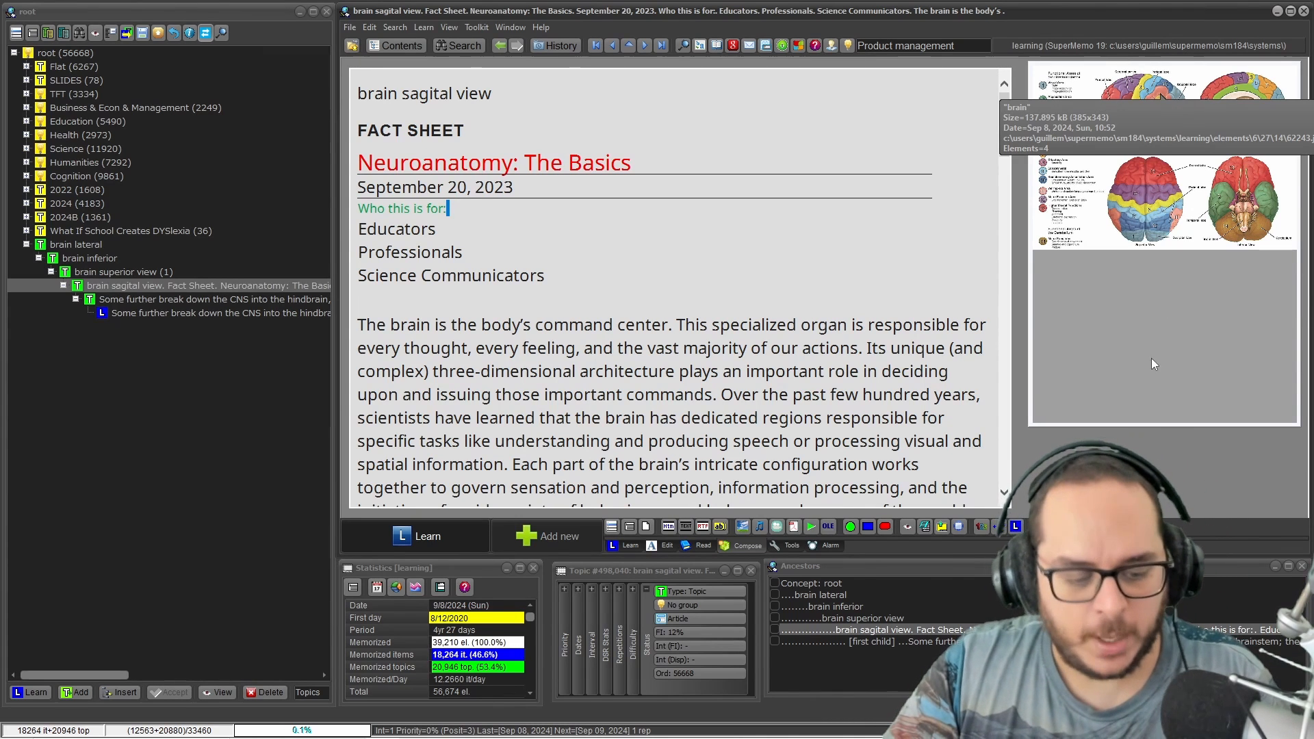
# - Try to undo the unzoom of the brain picture
pyautogui.press('ctrl')
pyautogui.hotkey('ctrl', 'z')
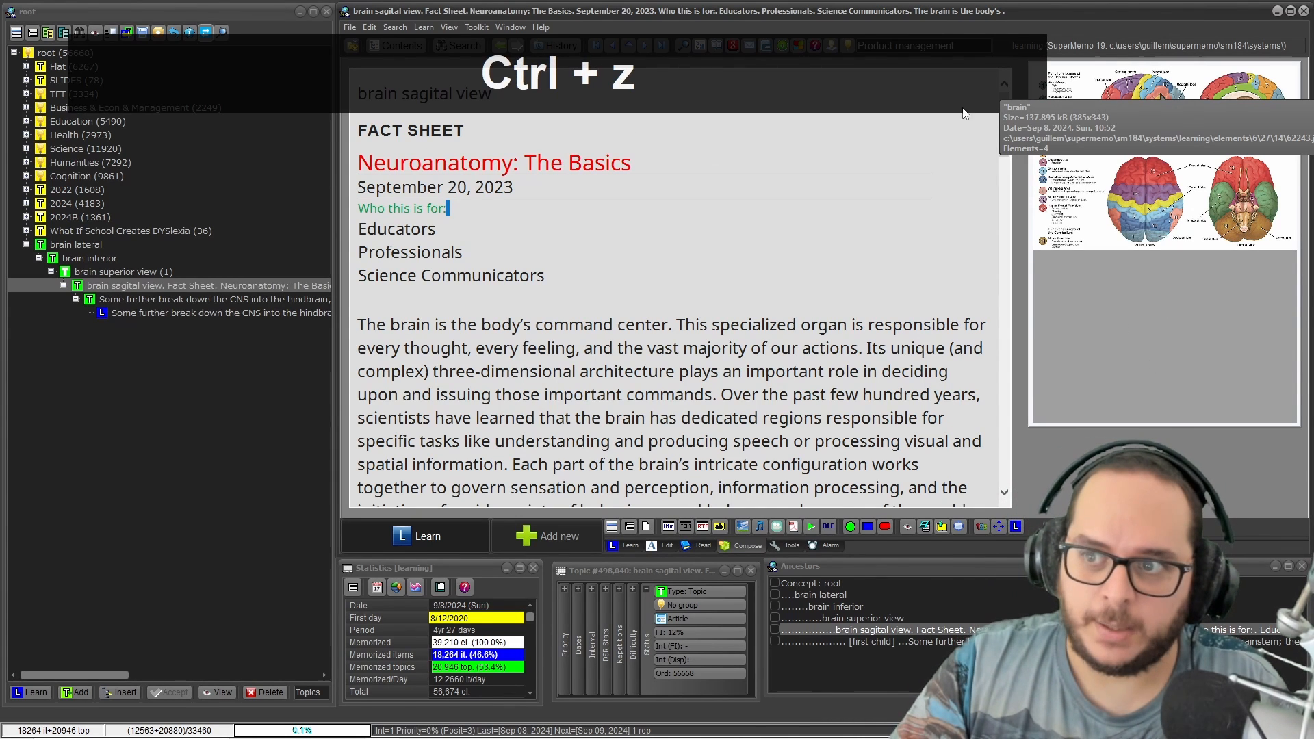
pyautogui.rightClick(1049, 173)
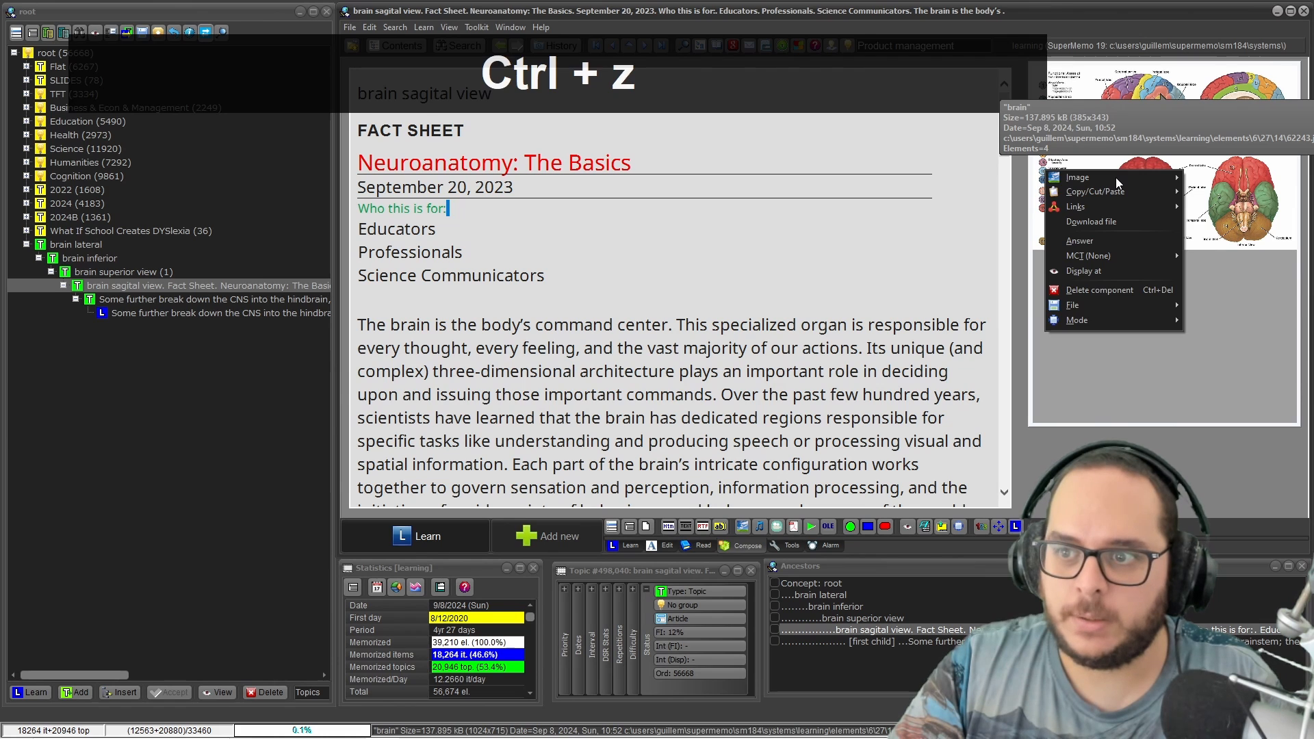
pyautogui.click(1057, 37)
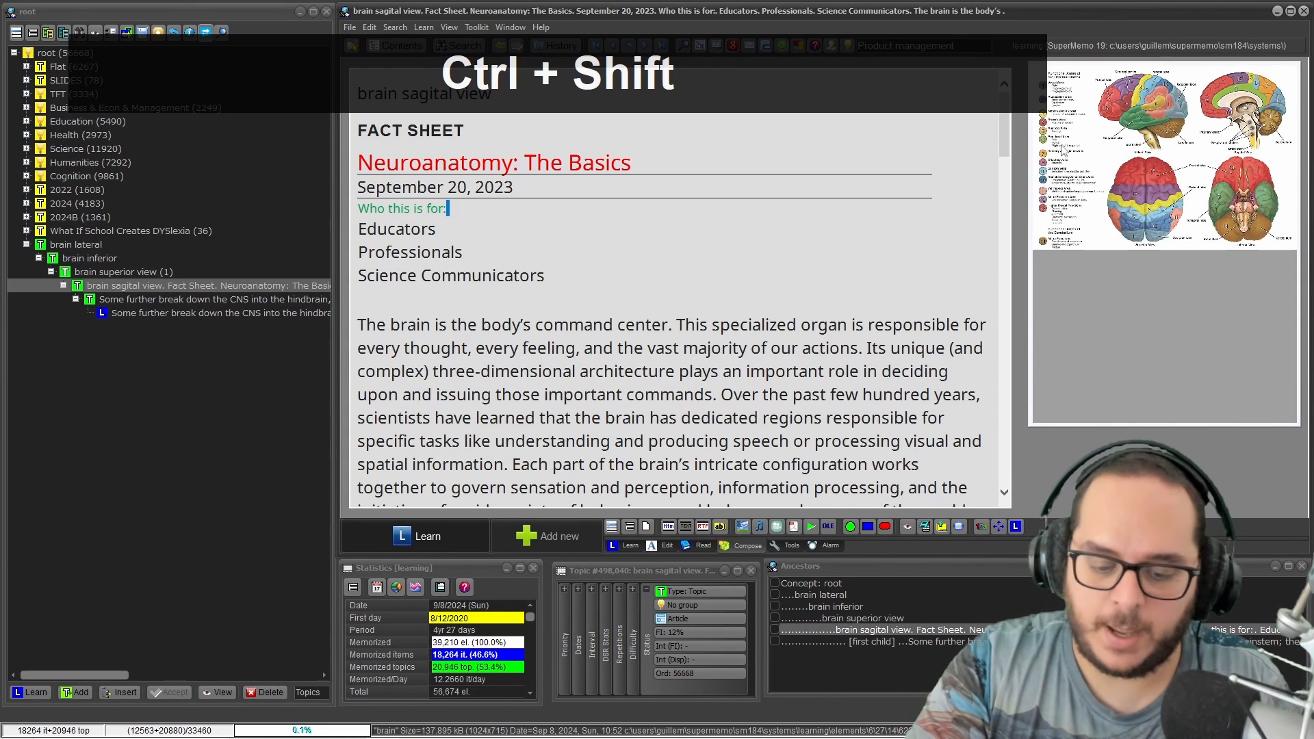
# - Zoom the brain picture in on the lateral view of the brain
pyautogui.hotkey('ctrl', 'shift', 'F8')
pyautogui.press('Return')
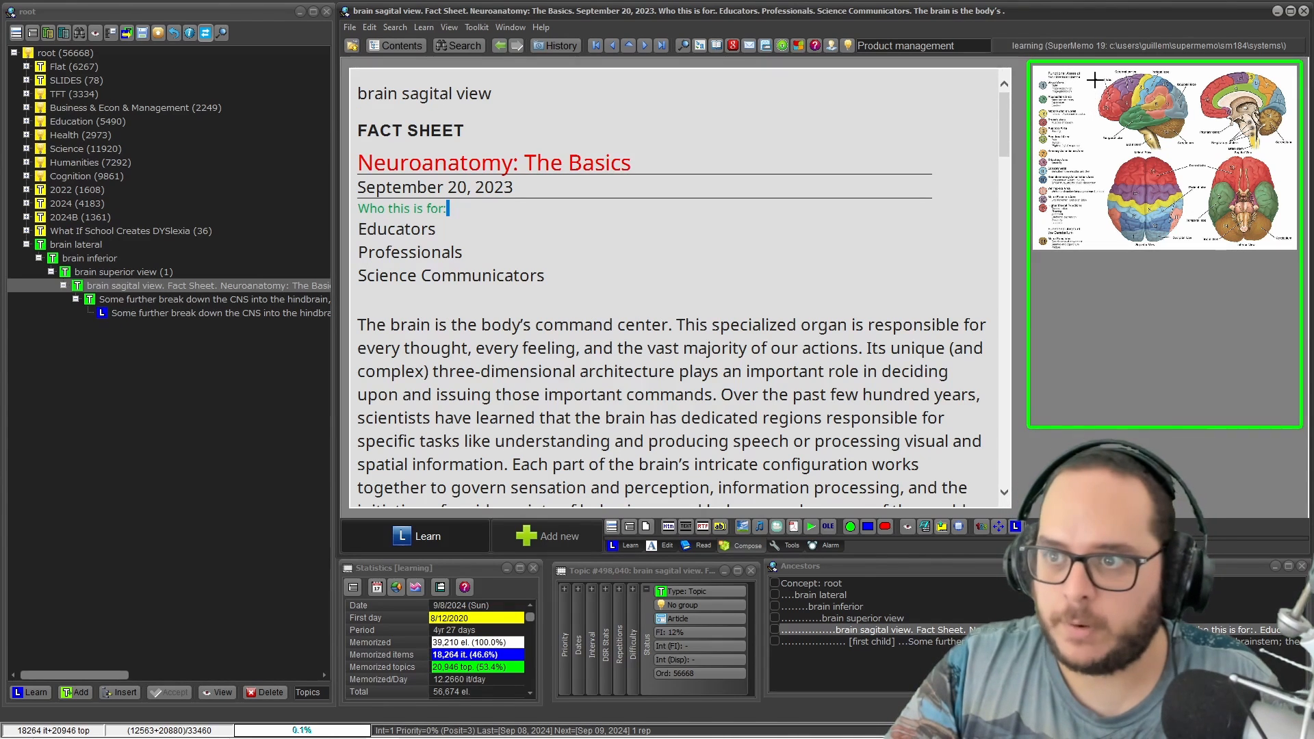
pyautogui.moveTo(1091, 68); pyautogui.dragTo(1199, 154)
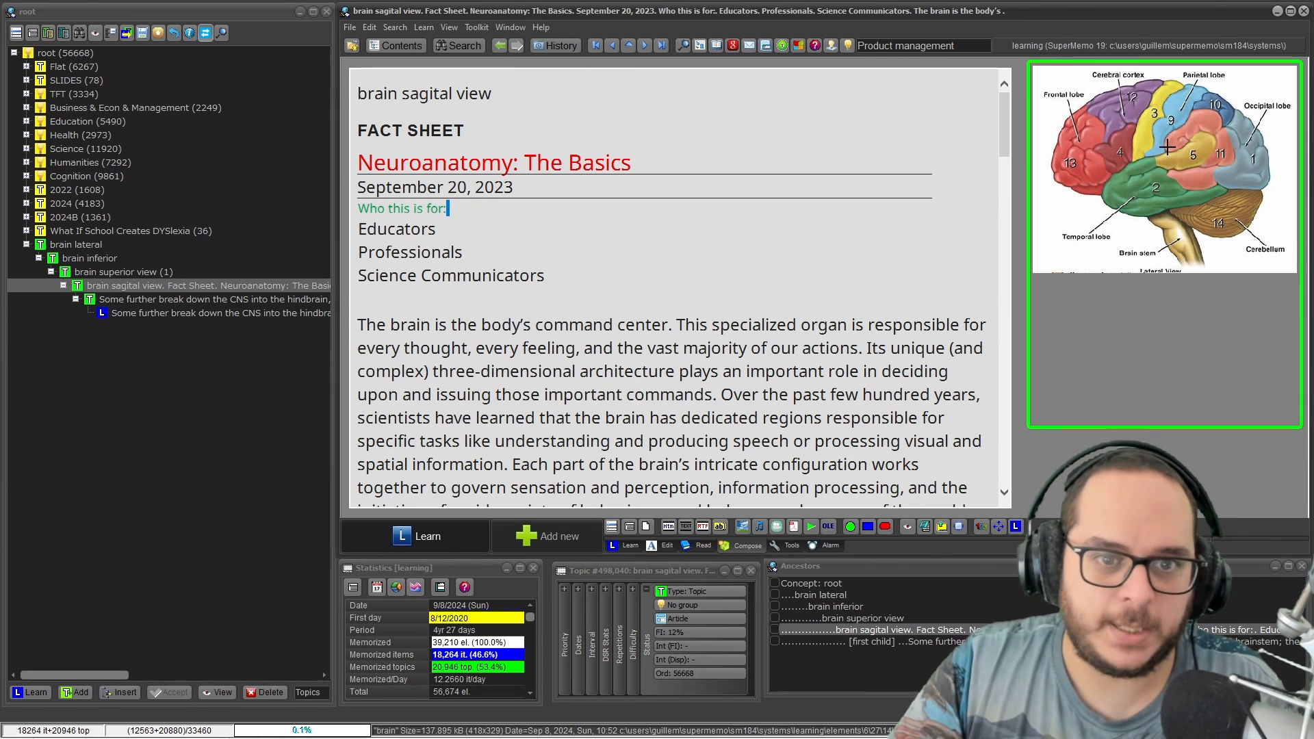
# - Unzoom the brain picture to restore the whole diagram with all four views
pyautogui.hotkey('ctrl', 'z')
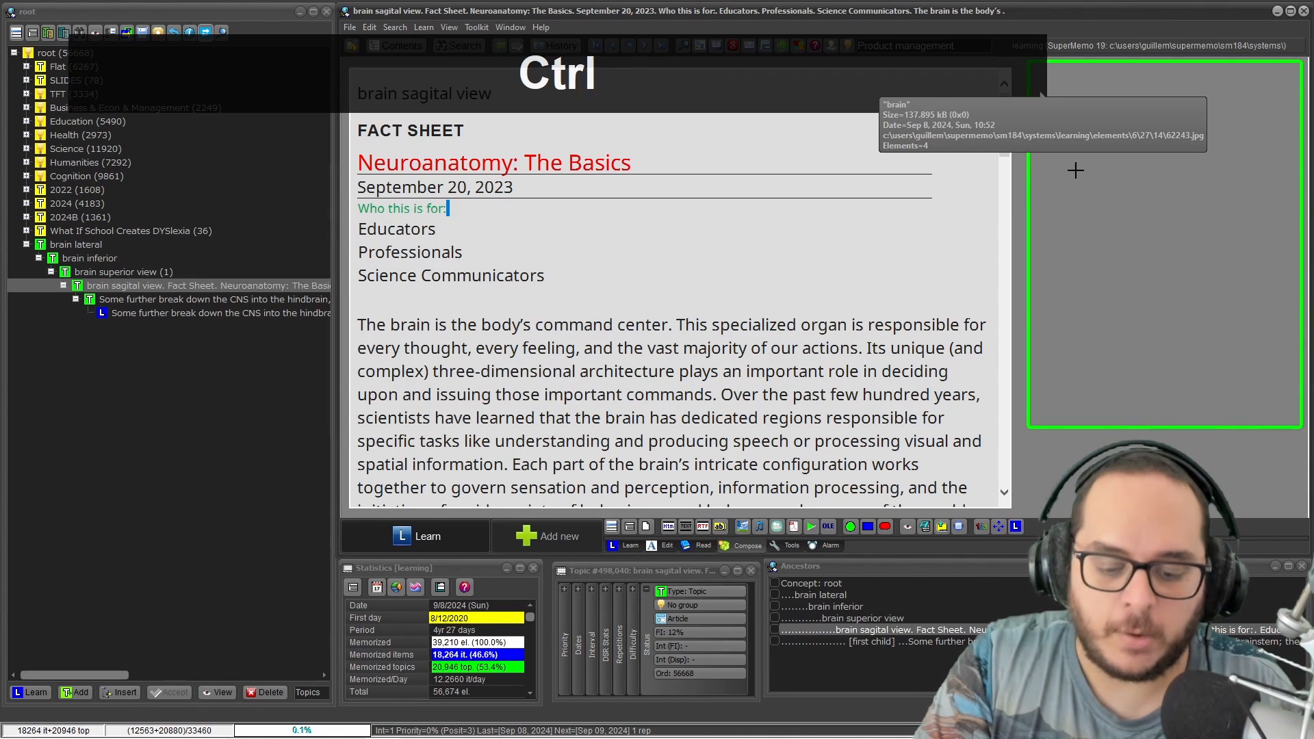
pyautogui.hotkey('ctrl', 'shift', 'F8')
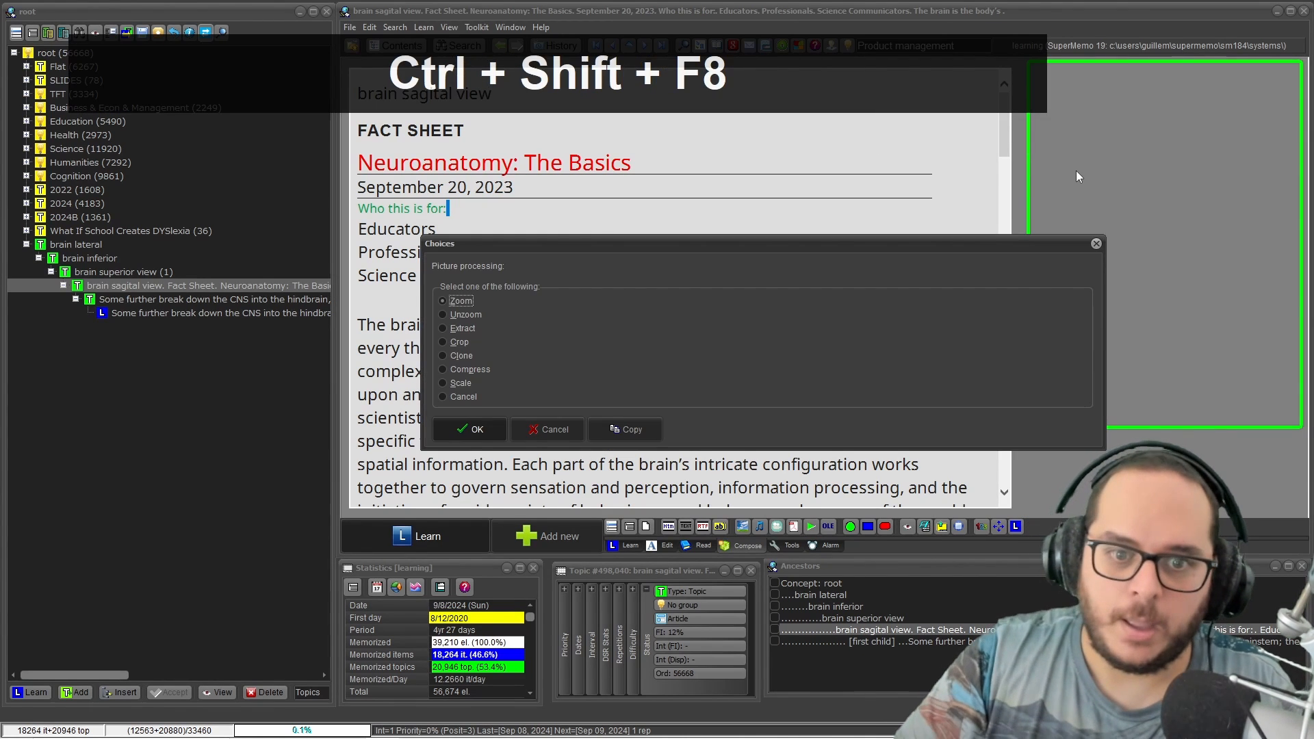
pyautogui.press('Down')
pyautogui.press('Return')
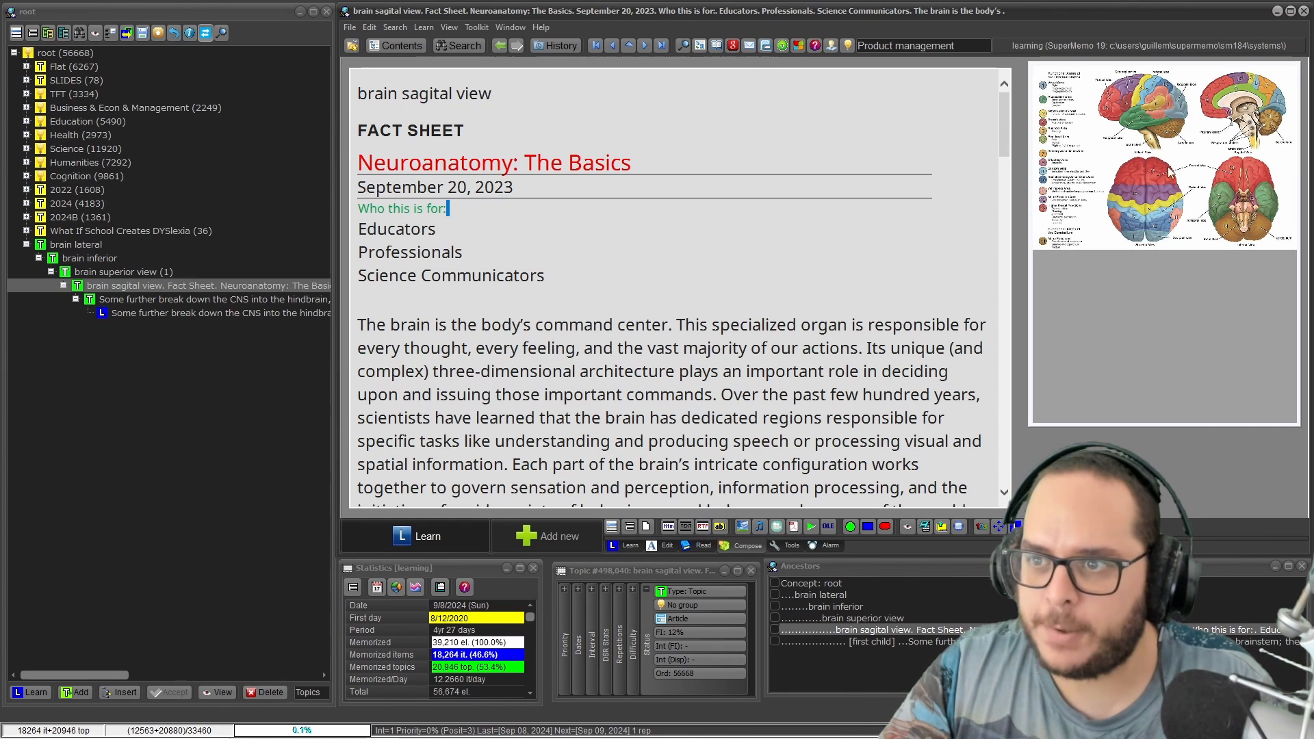
# - View the original brain image file in the external photo viewer and close it
pyautogui.press('F9')
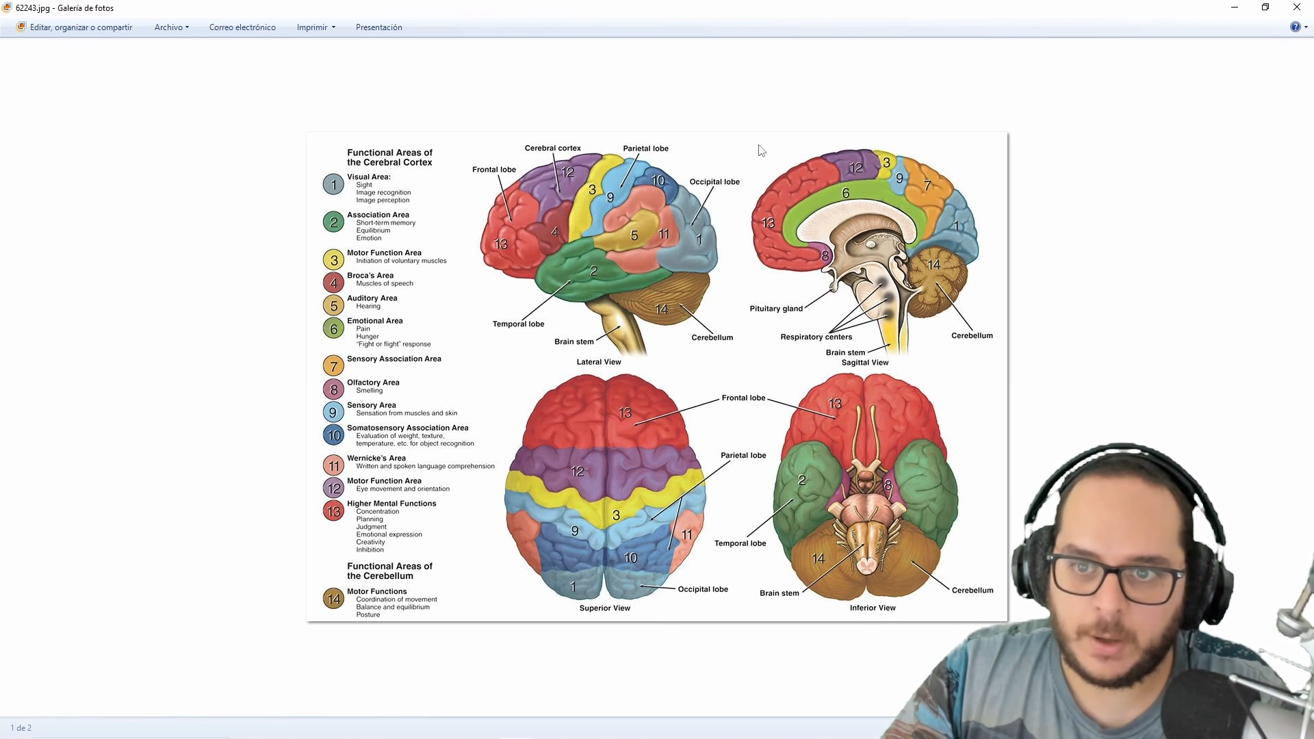
pyautogui.click(1296, 8)
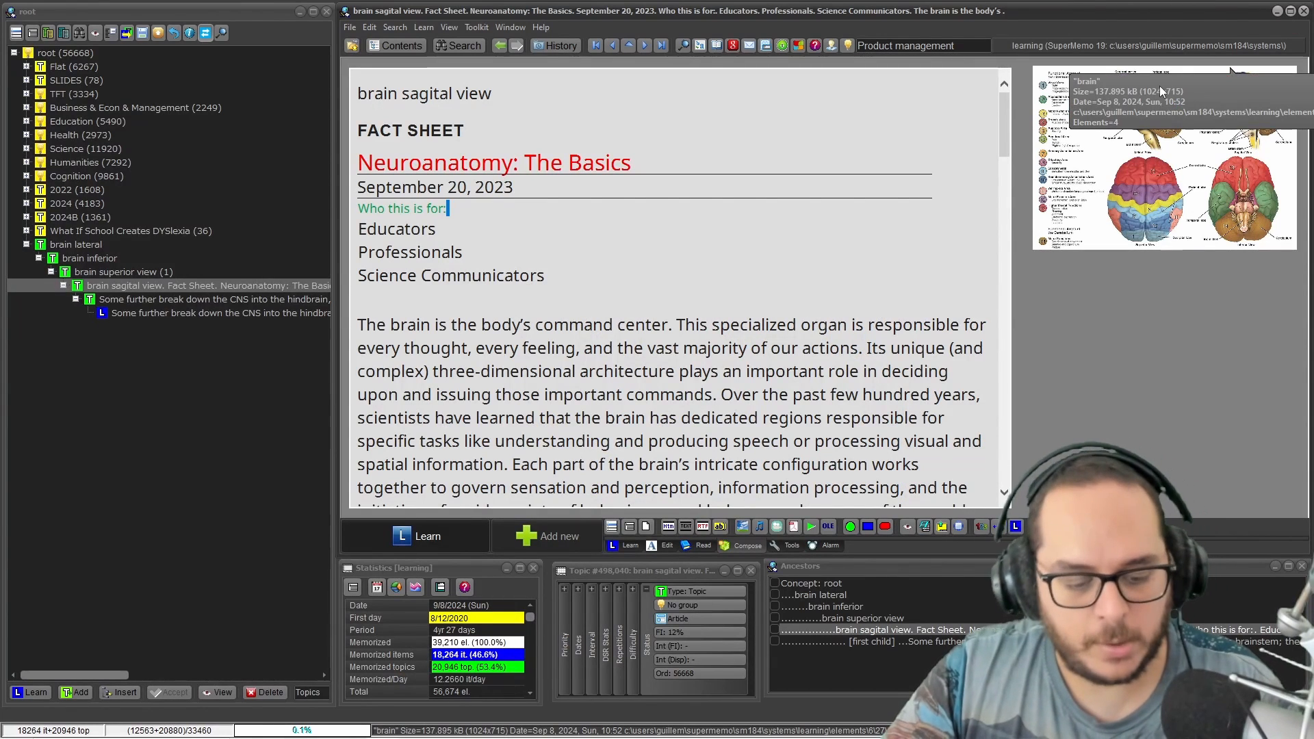
# - Zoom the topic's brain picture in on the sagittal view of the brain
pyautogui.click(1178, 165)
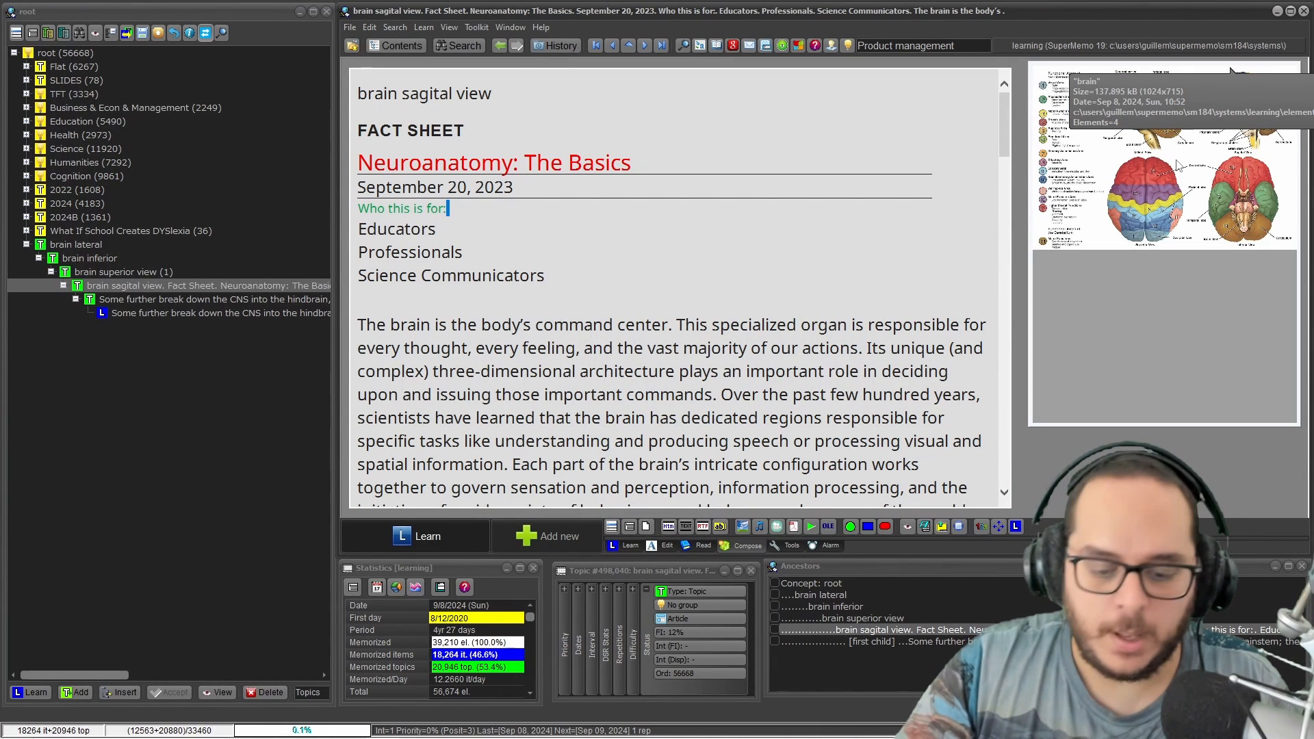
pyautogui.hotkey('ctrl', 'shift', 'F8')
pyautogui.press('Return')
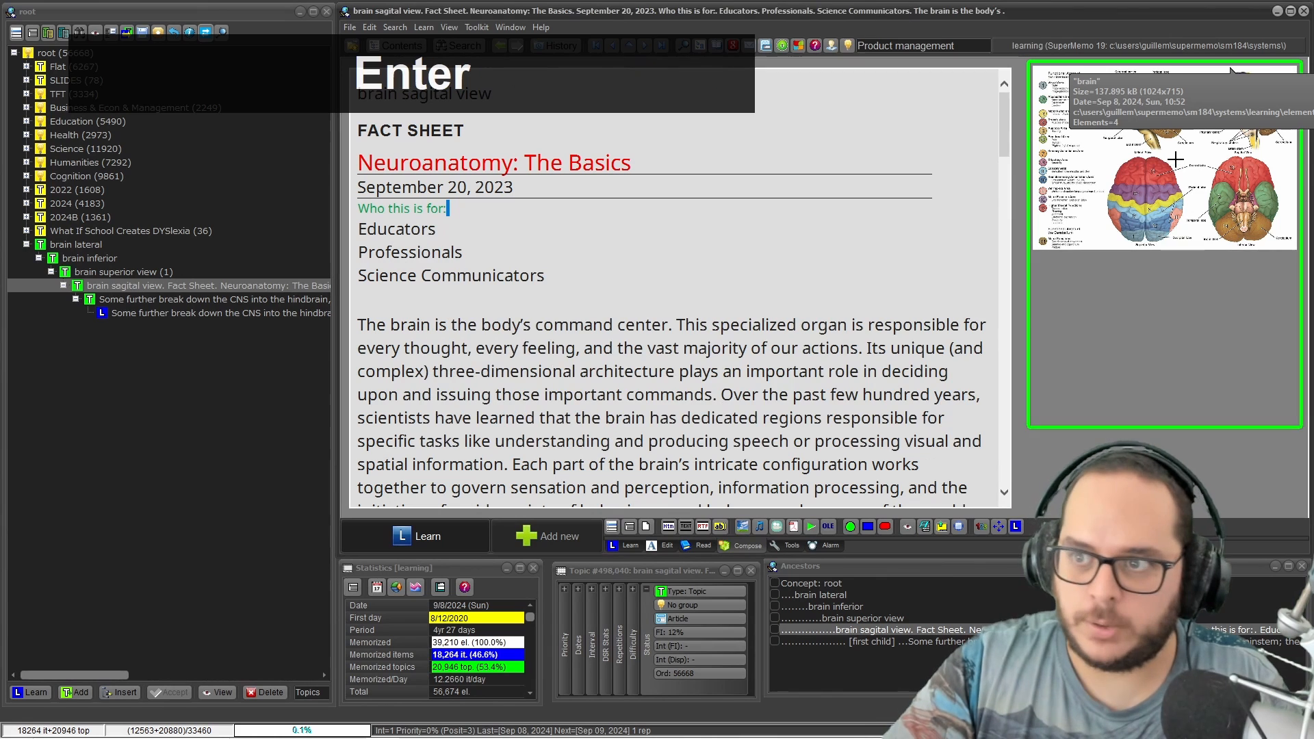
pyautogui.moveTo(1199, 151)
pyautogui.mouseDown()
pyautogui.moveTo(1227, 106)
pyautogui.moveTo(1299, 67)
pyautogui.mouseUp()
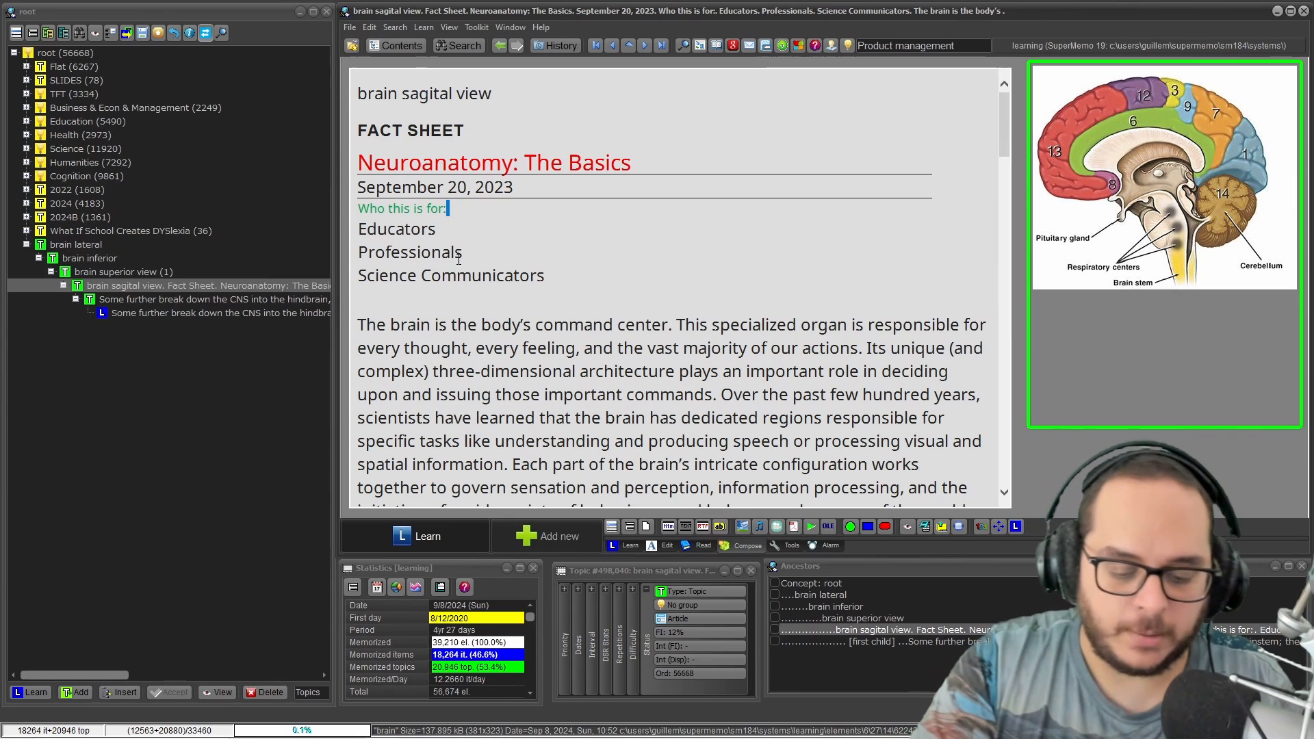
# - Examine the Compress option for the sagittal brain picture and dismiss its maximum size setting without compressing
pyautogui.hotkey('ctrl', 'shift', 'F8')
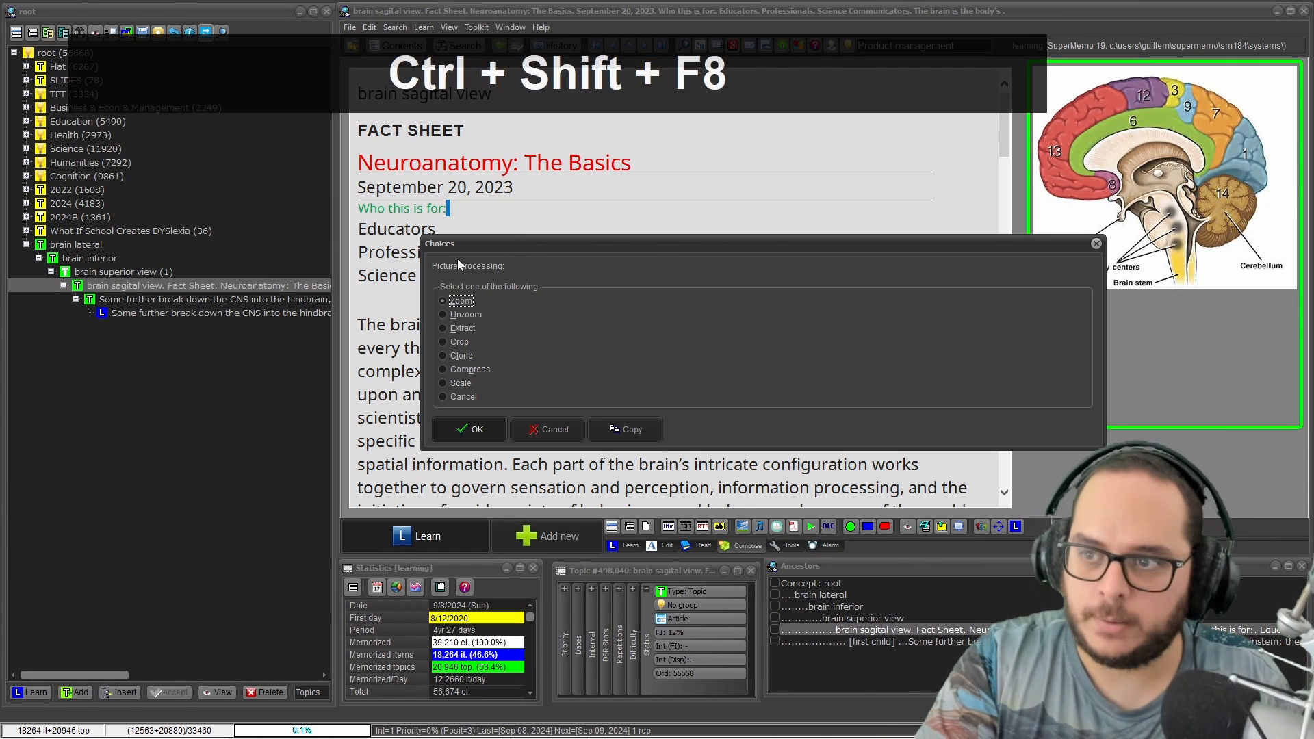
pyautogui.press('Down')
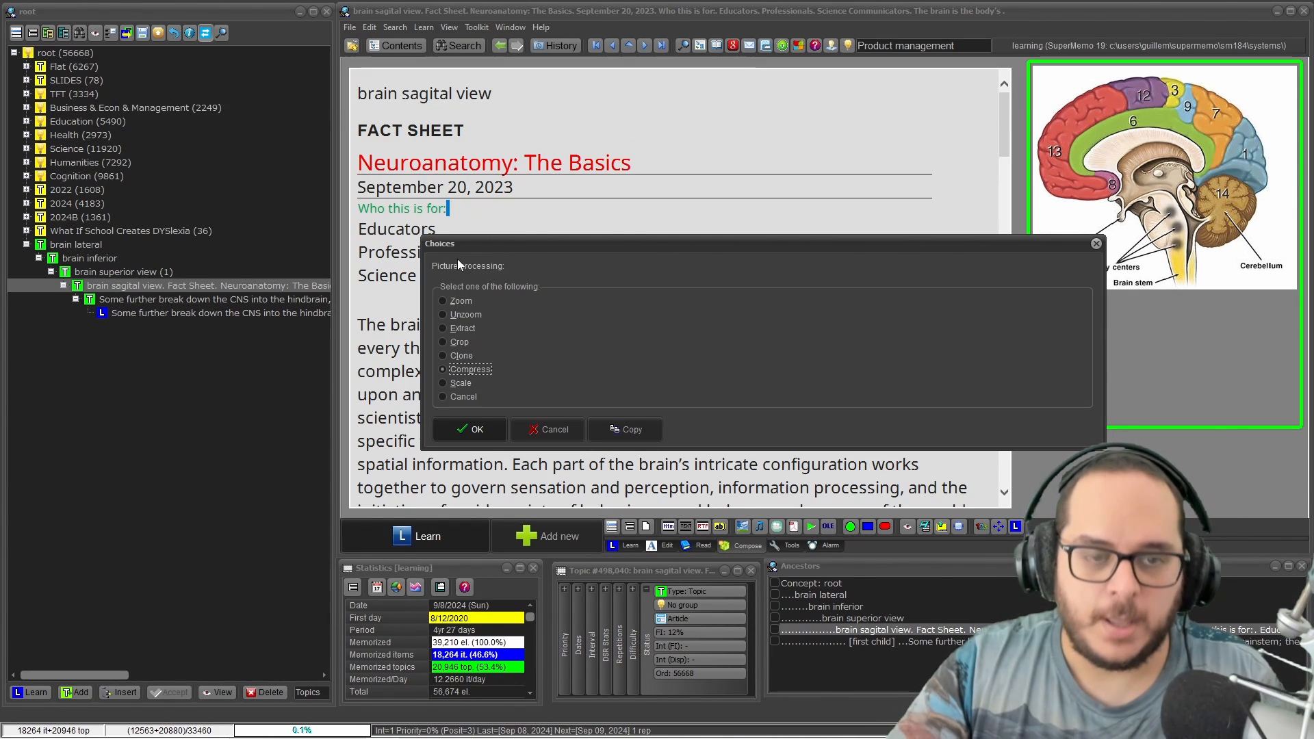
pyautogui.press('Escape')
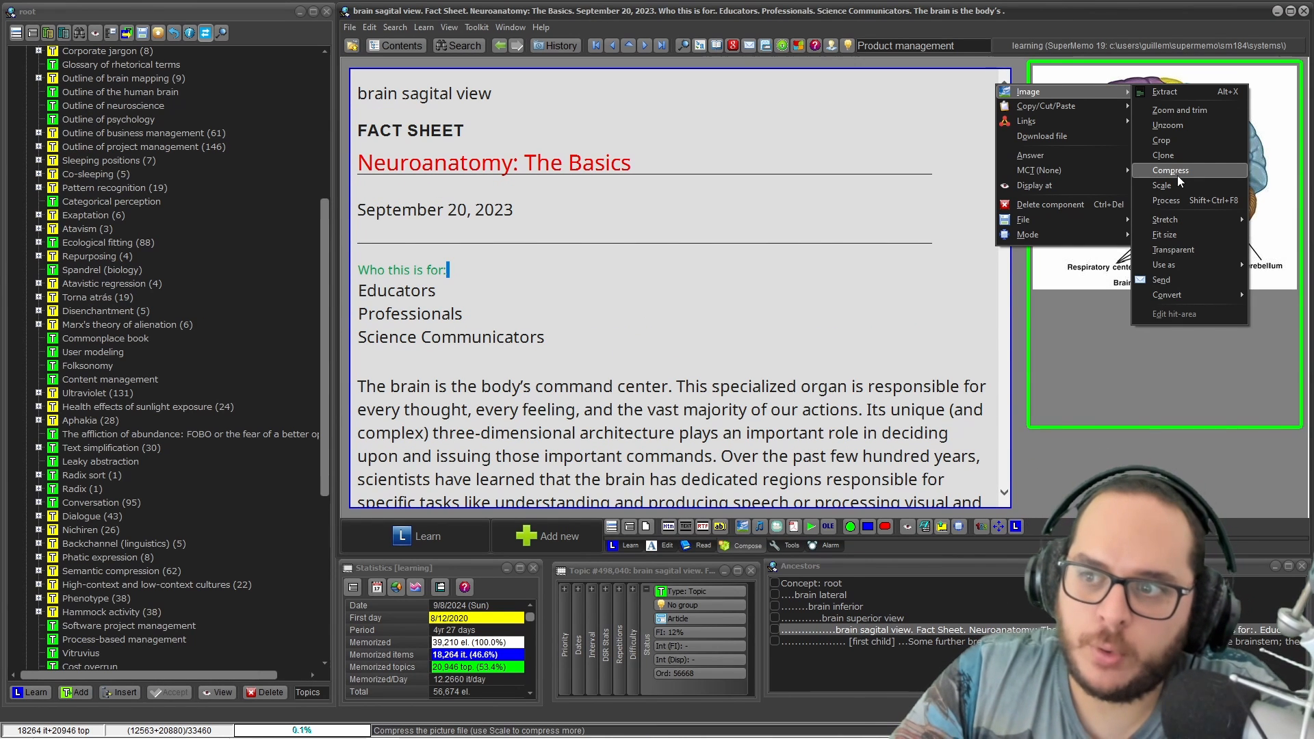
pyautogui.click(1178, 171)
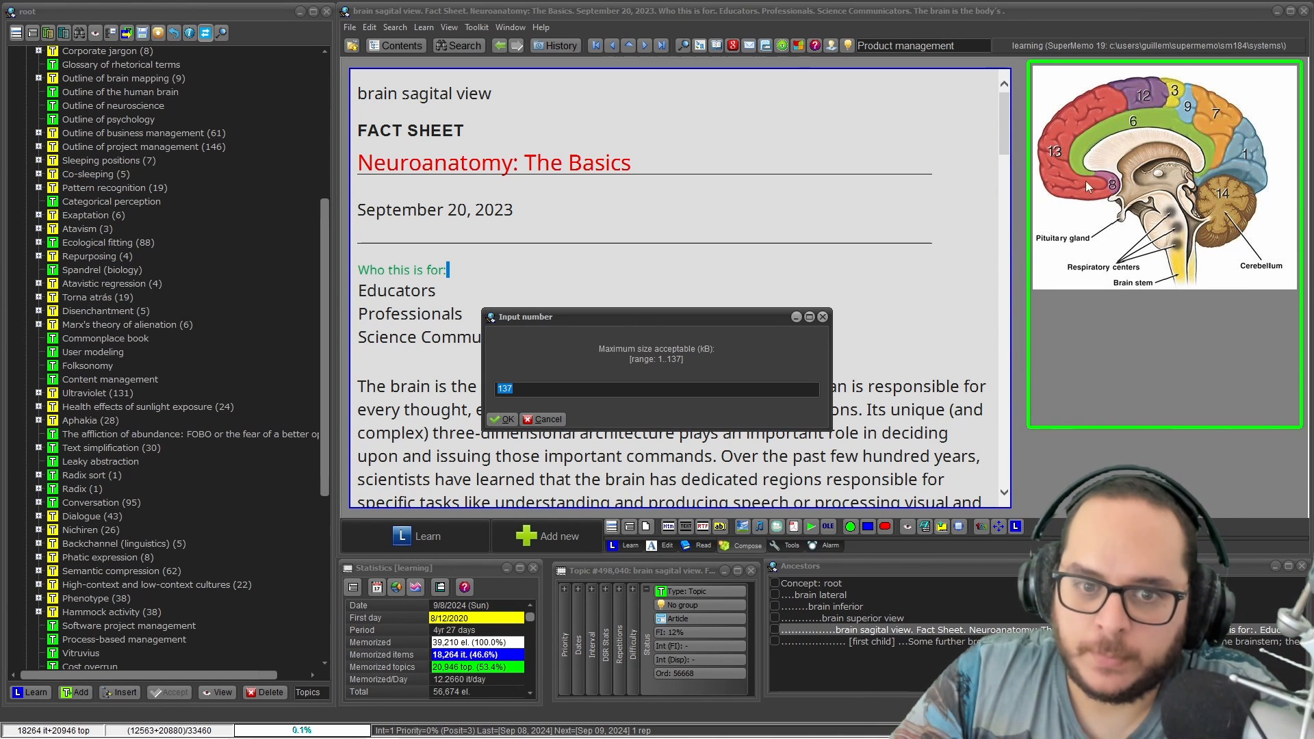
pyautogui.click(822, 318)
# - Open the image registry and sort its members for size
pyautogui.click(395, 28)
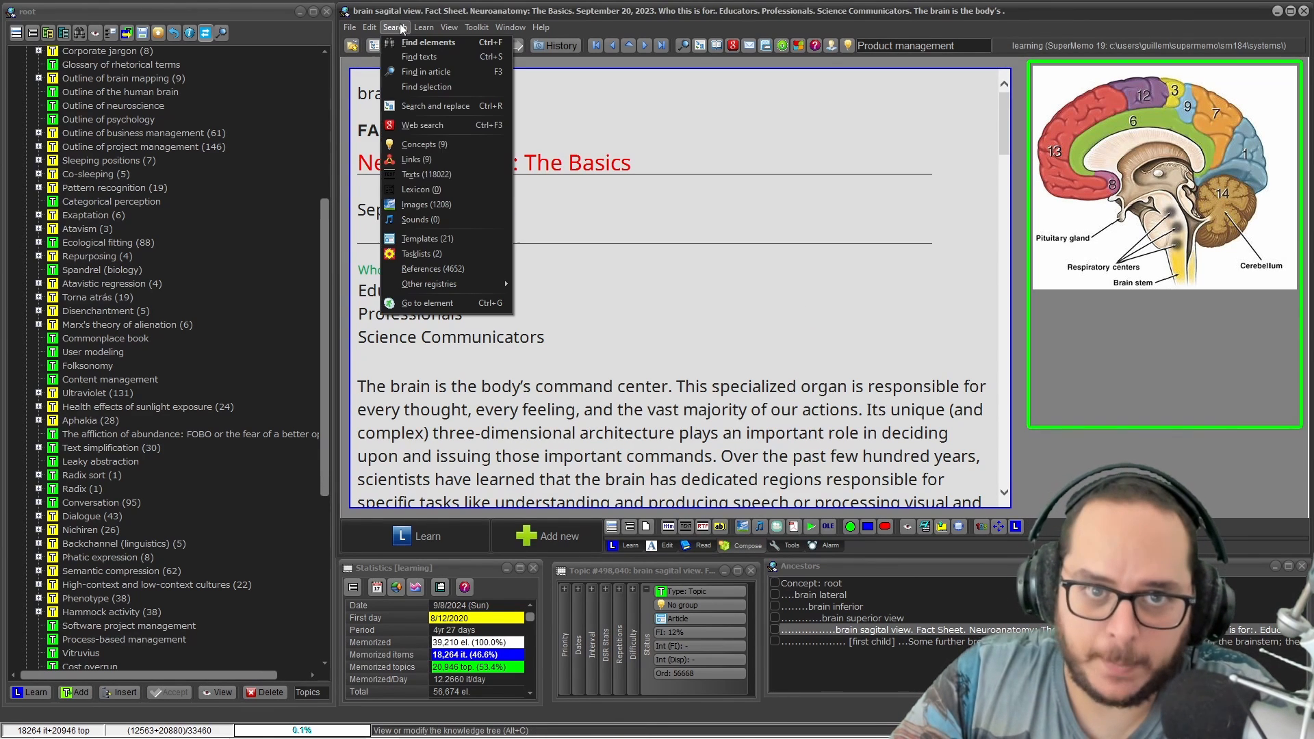
pyautogui.click(457, 204)
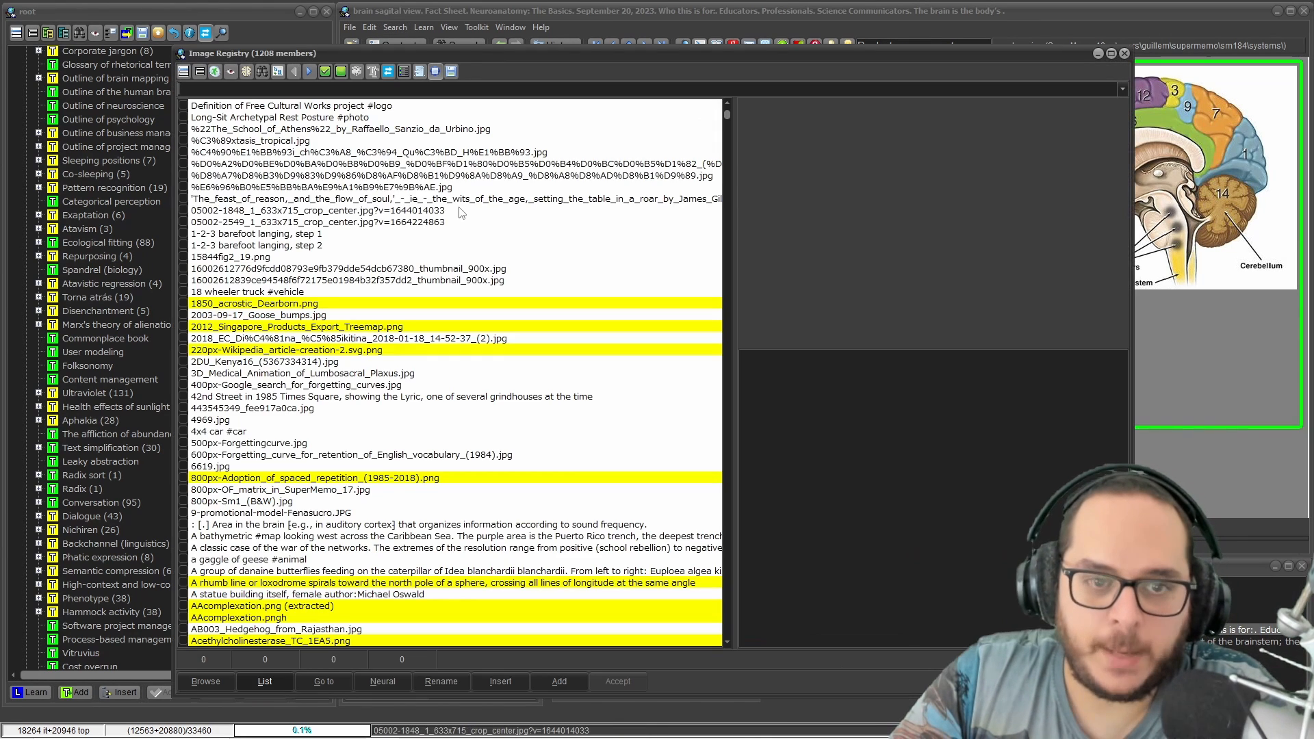
pyautogui.rightClick(326, 168)
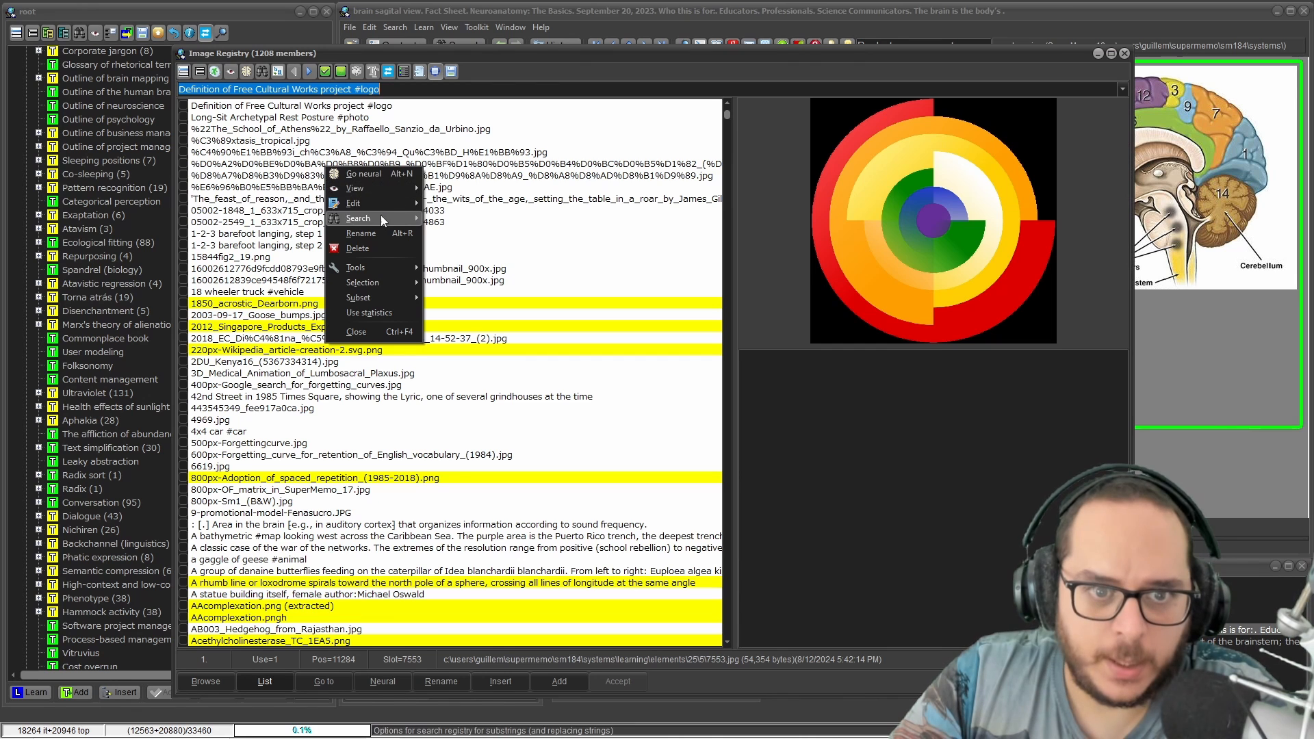
pyautogui.moveTo(382, 267)
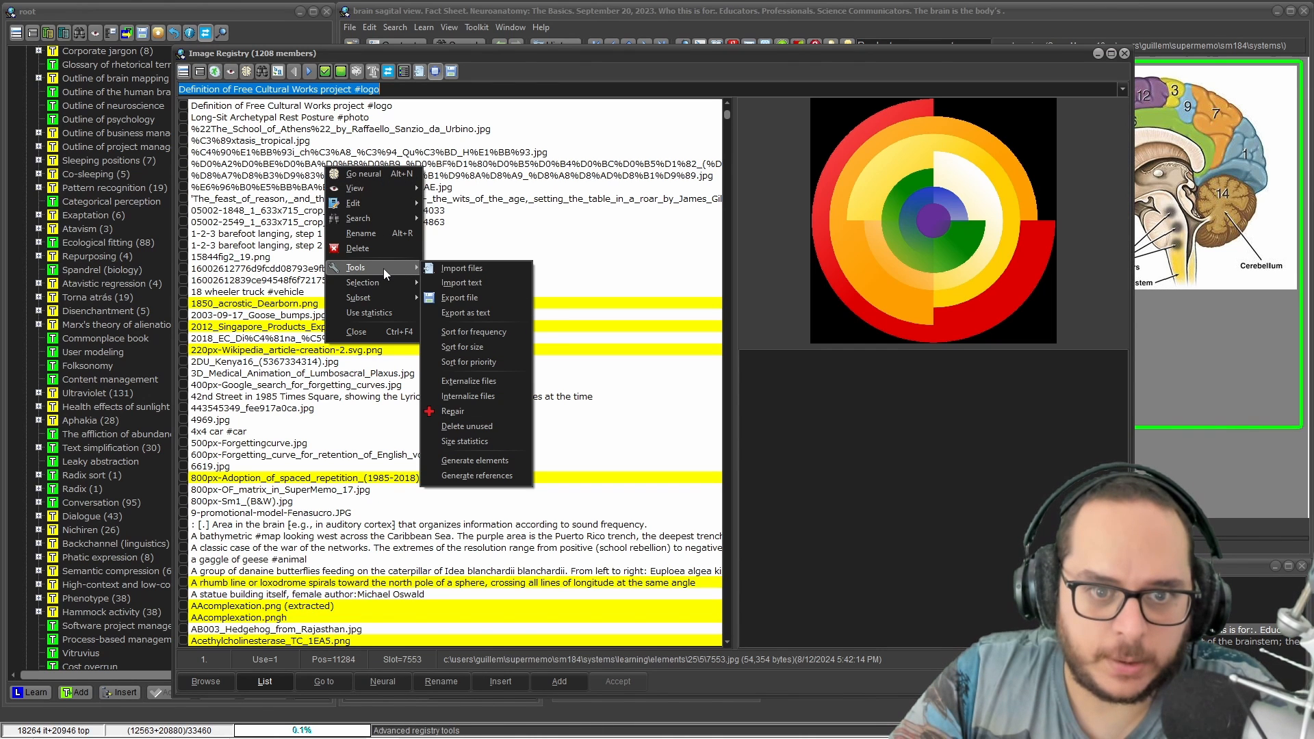
pyautogui.click(492, 336)
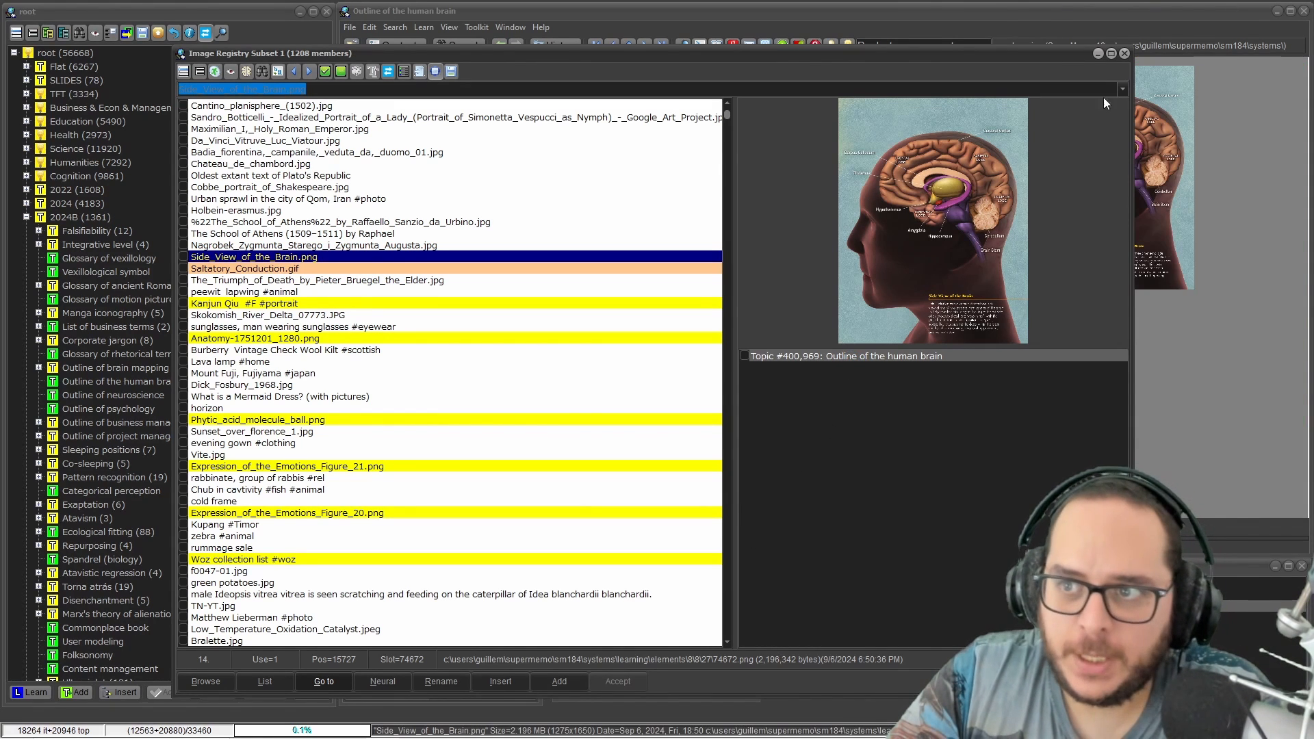
# - Go to the topic that uses Side_View_of_the_Brain.png and close the image registry
pyautogui.click(1123, 53)
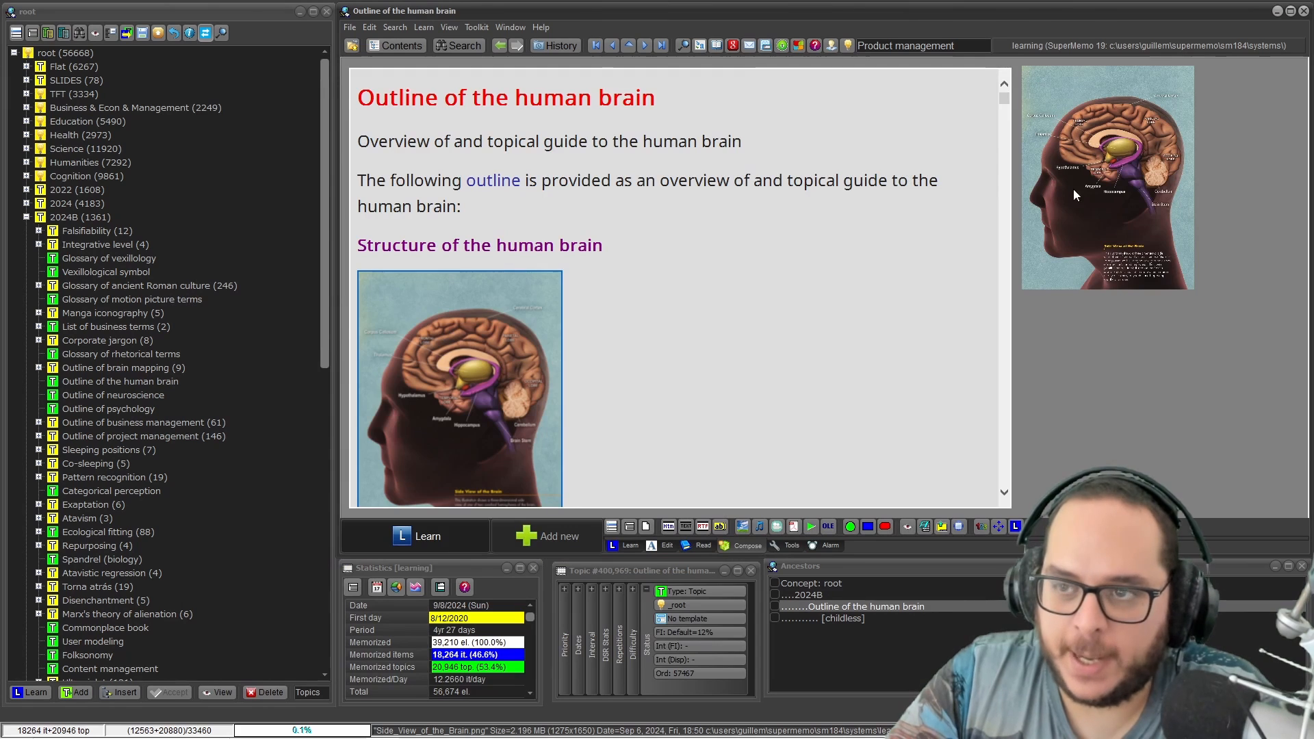
pyautogui.scroll(-2, 642, 332)
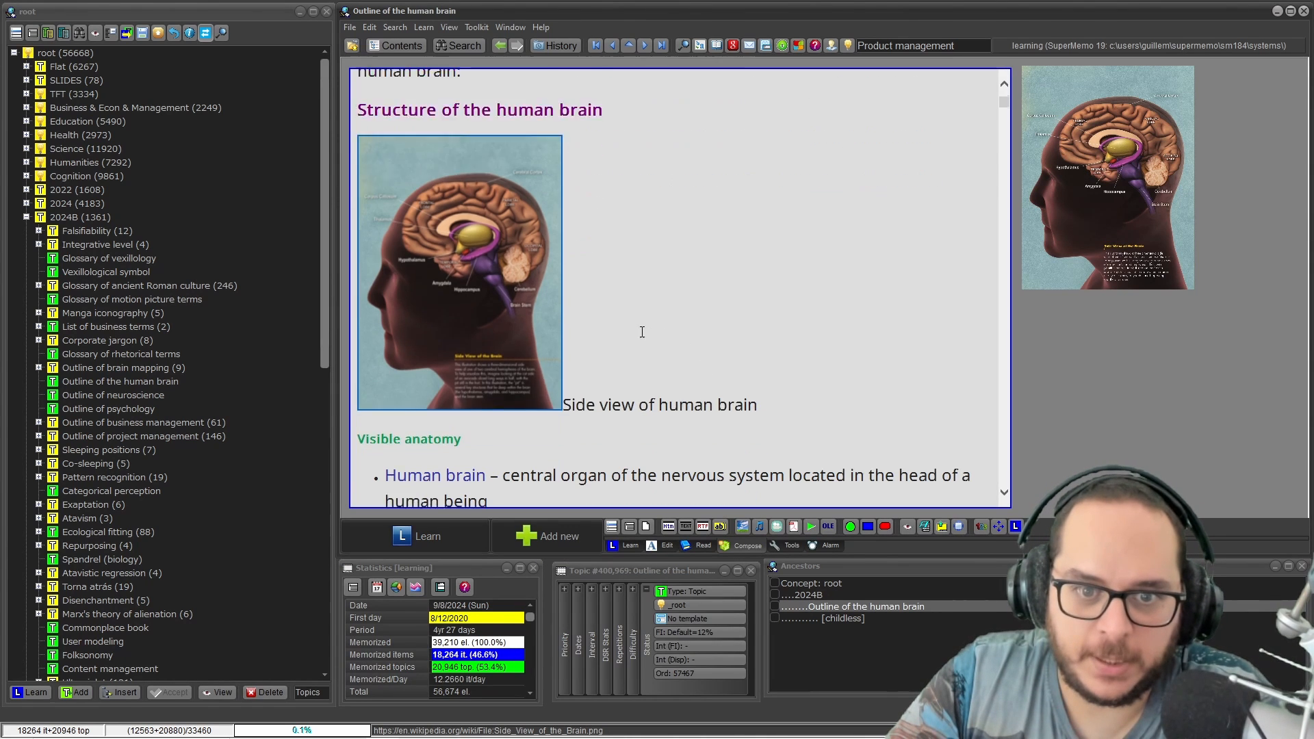
pyautogui.scroll(3, 428, 296)
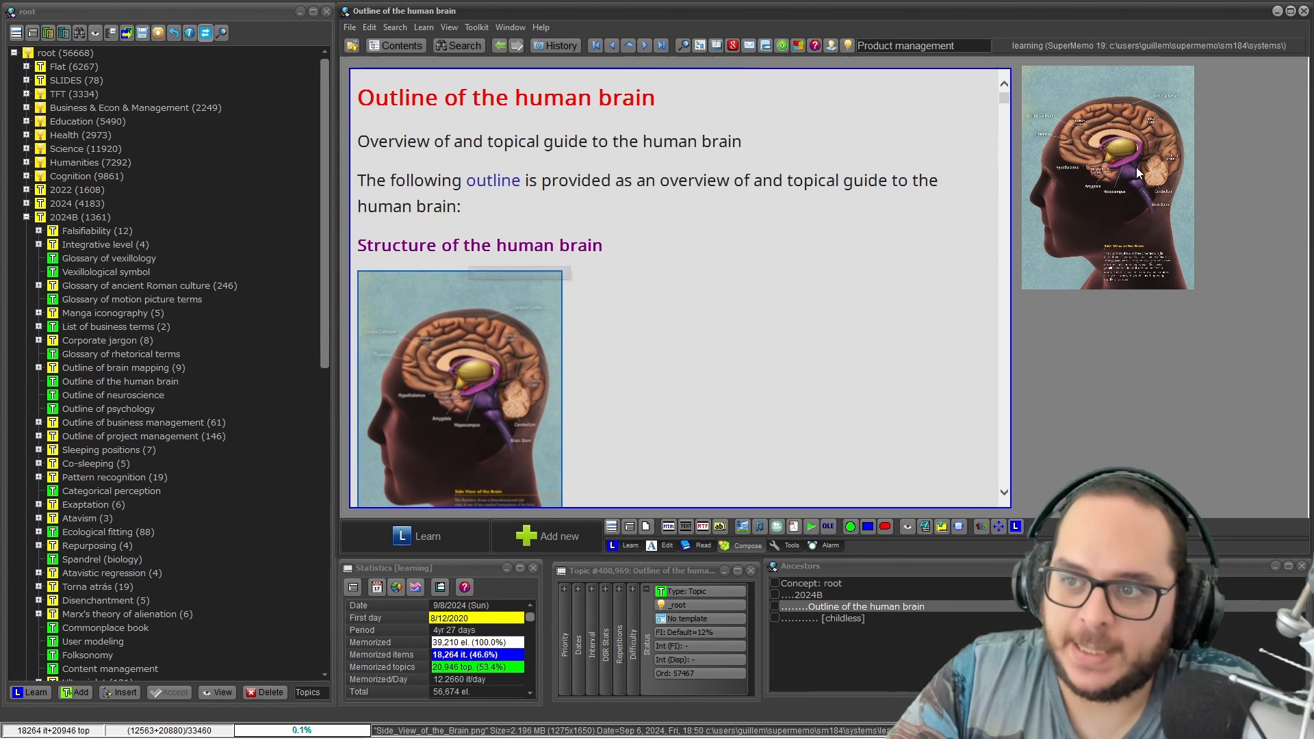
# - Compress the topic's Side_View_of_the_Brain.png component to a maximum of 500 kB and accept replacing the file
pyautogui.click(1096, 151)
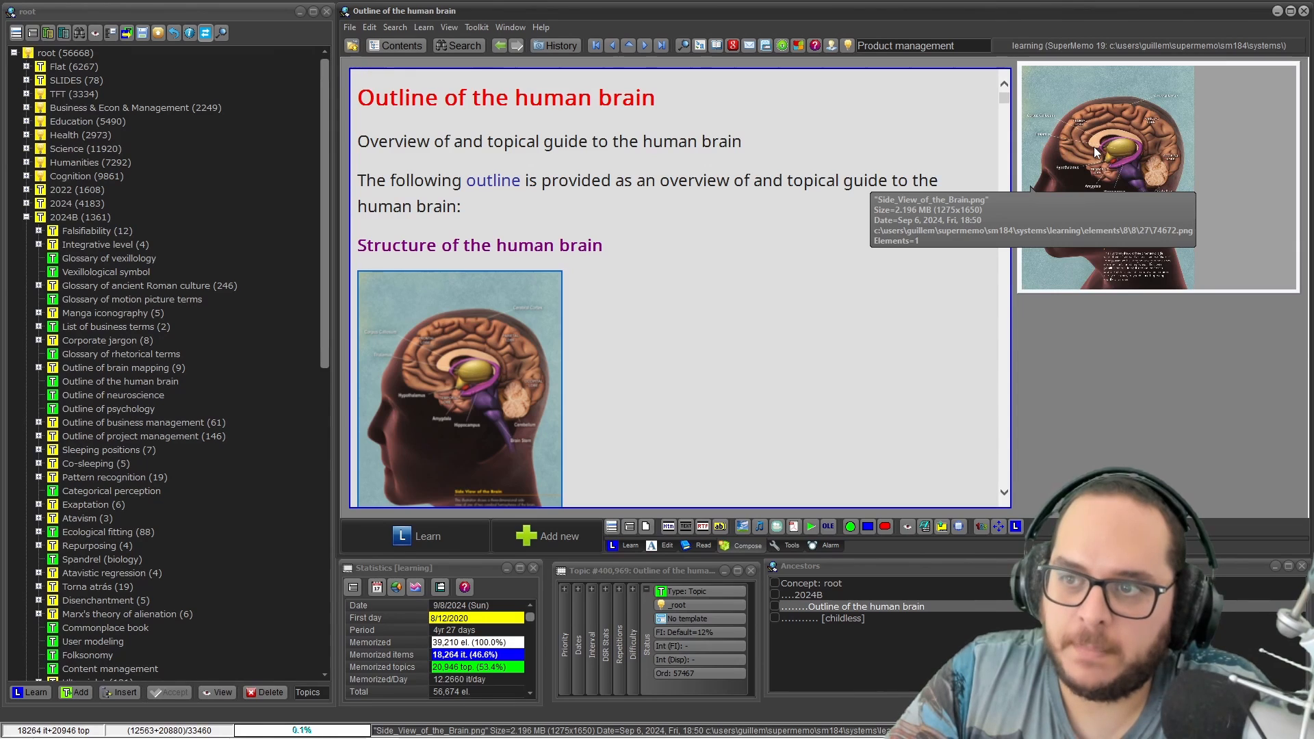
pyautogui.rightClick(1096, 152)
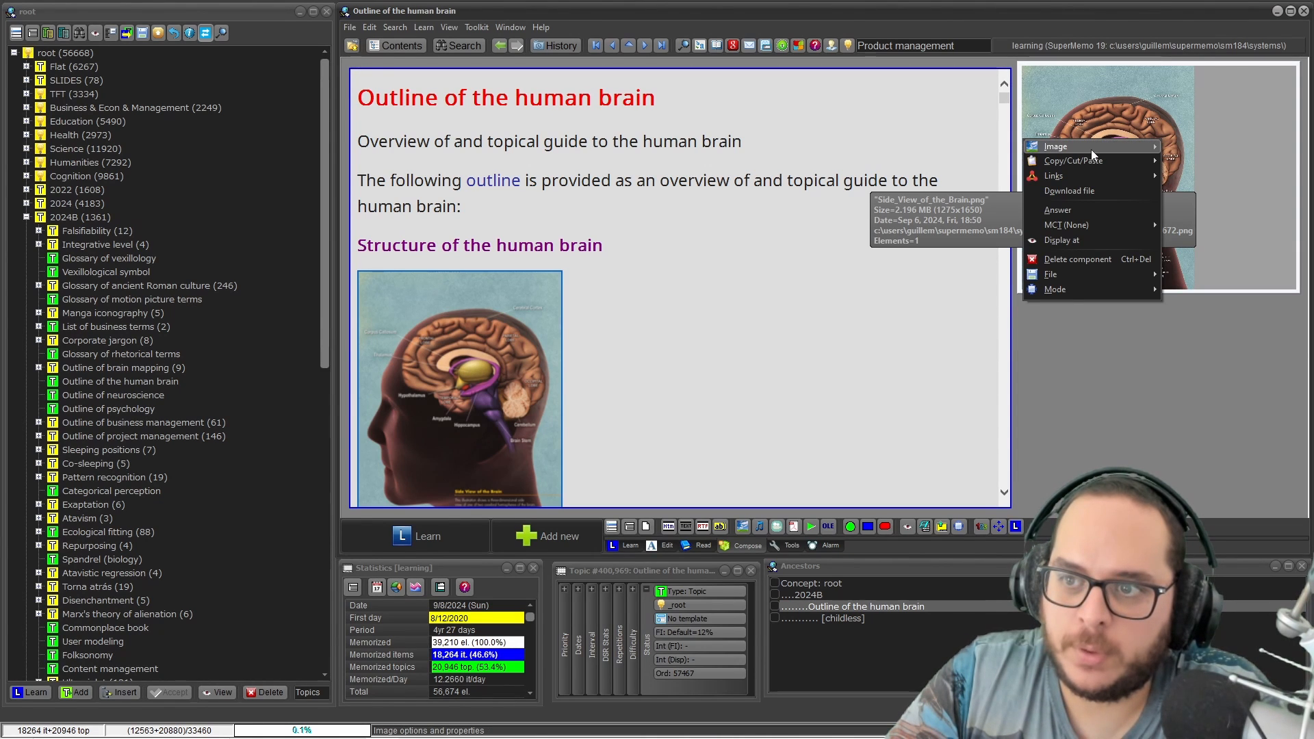
pyautogui.moveTo(1092, 150)
pyautogui.click(1198, 225)
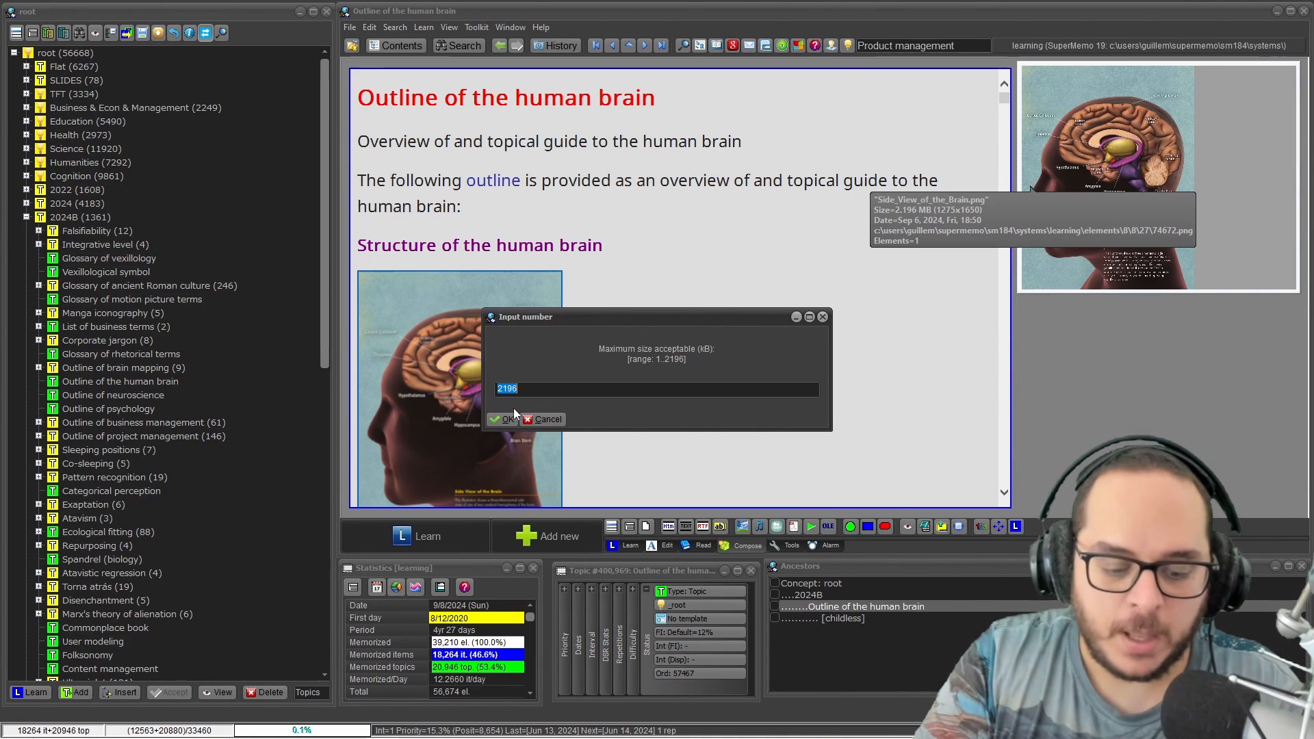
pyautogui.write('500')
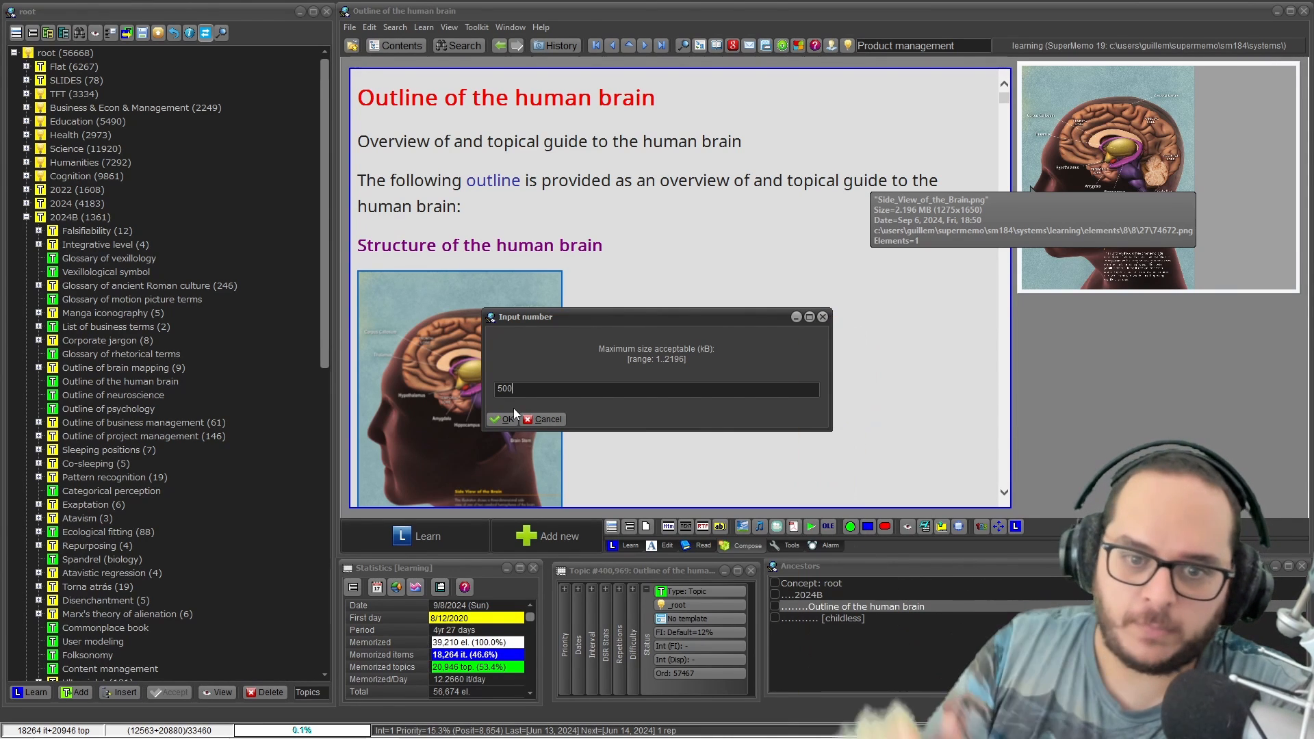
pyautogui.press('Return')
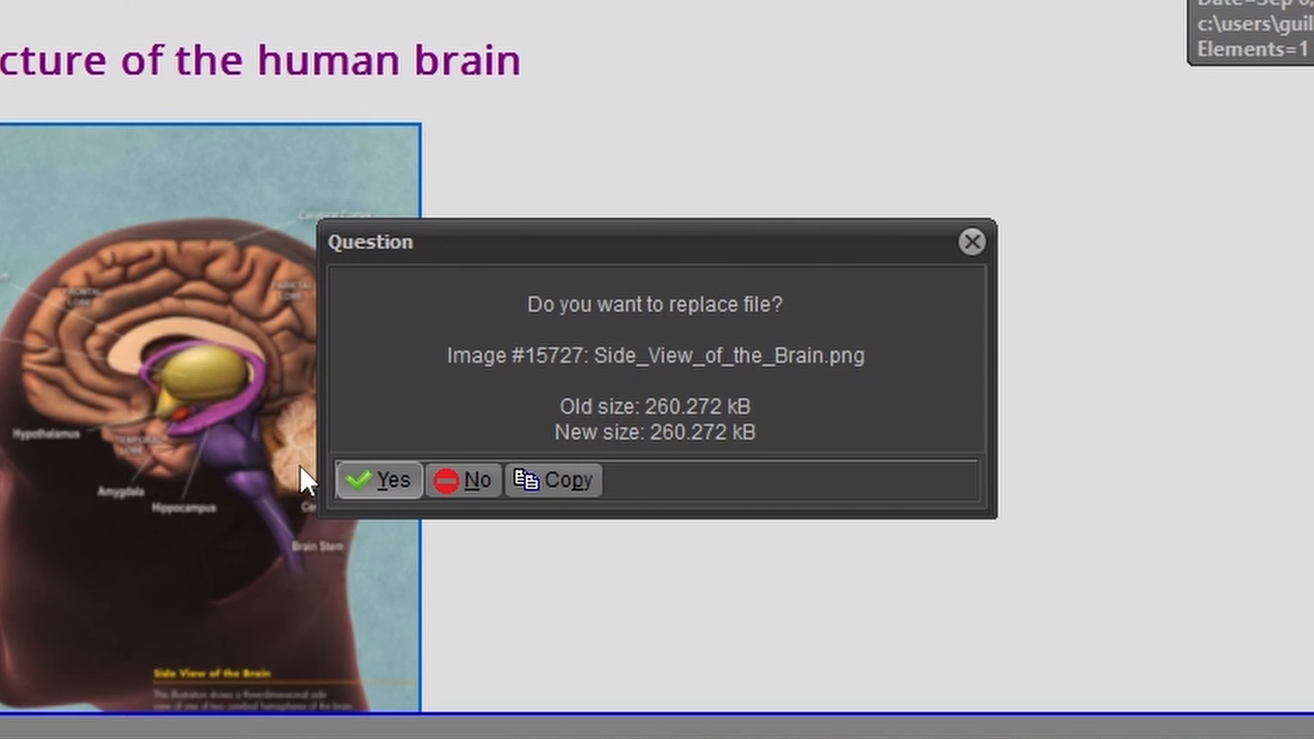
pyautogui.press('Return')
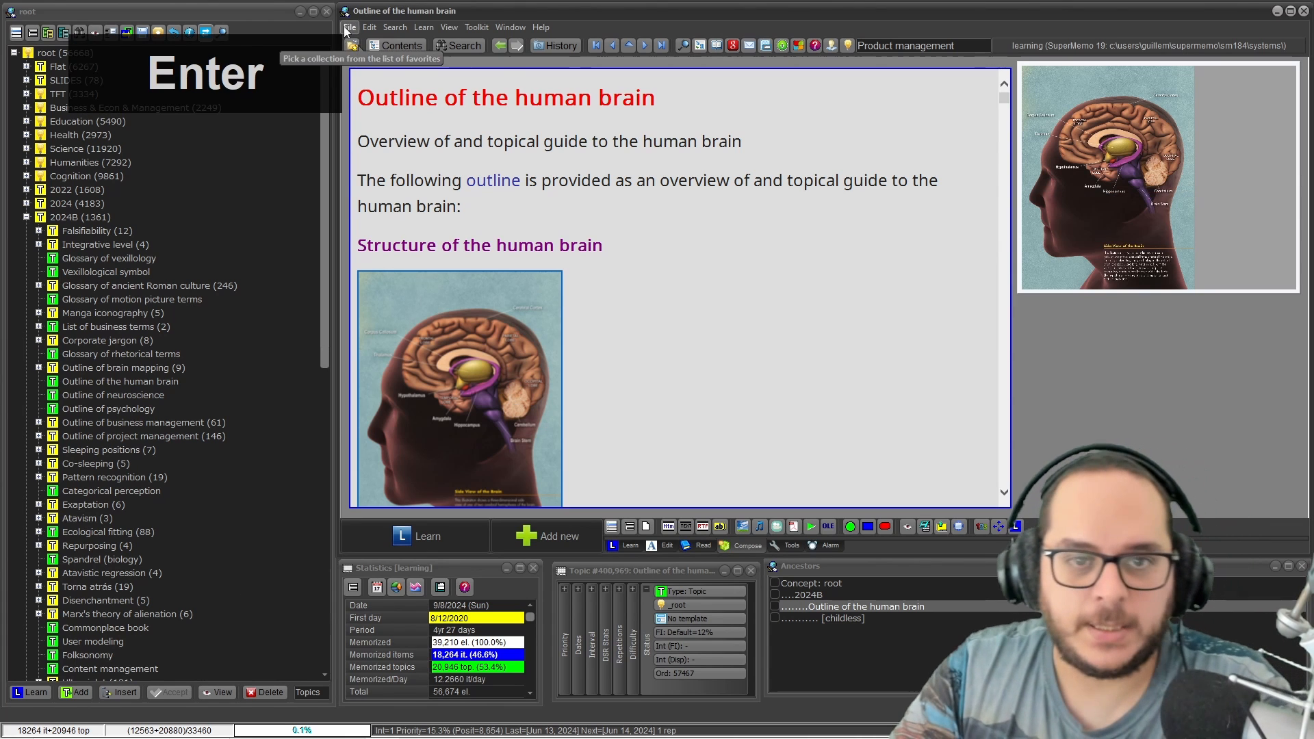
# - Add a second image component under the brain picture and fill it with Maximilian_I,_Holy_Roman_Emperor.jpg from the registry sorted for size
pyautogui.scroll(-6, 482, 192)
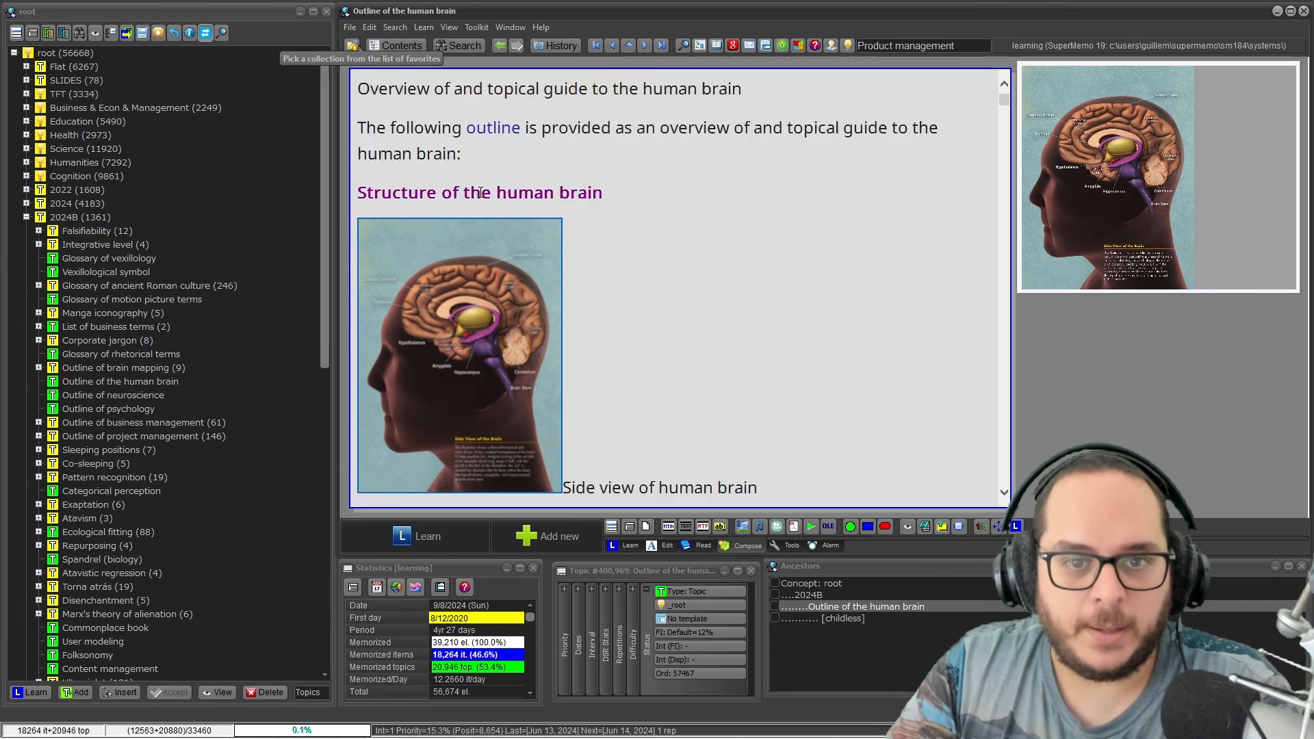
pyautogui.scroll(6, 482, 193)
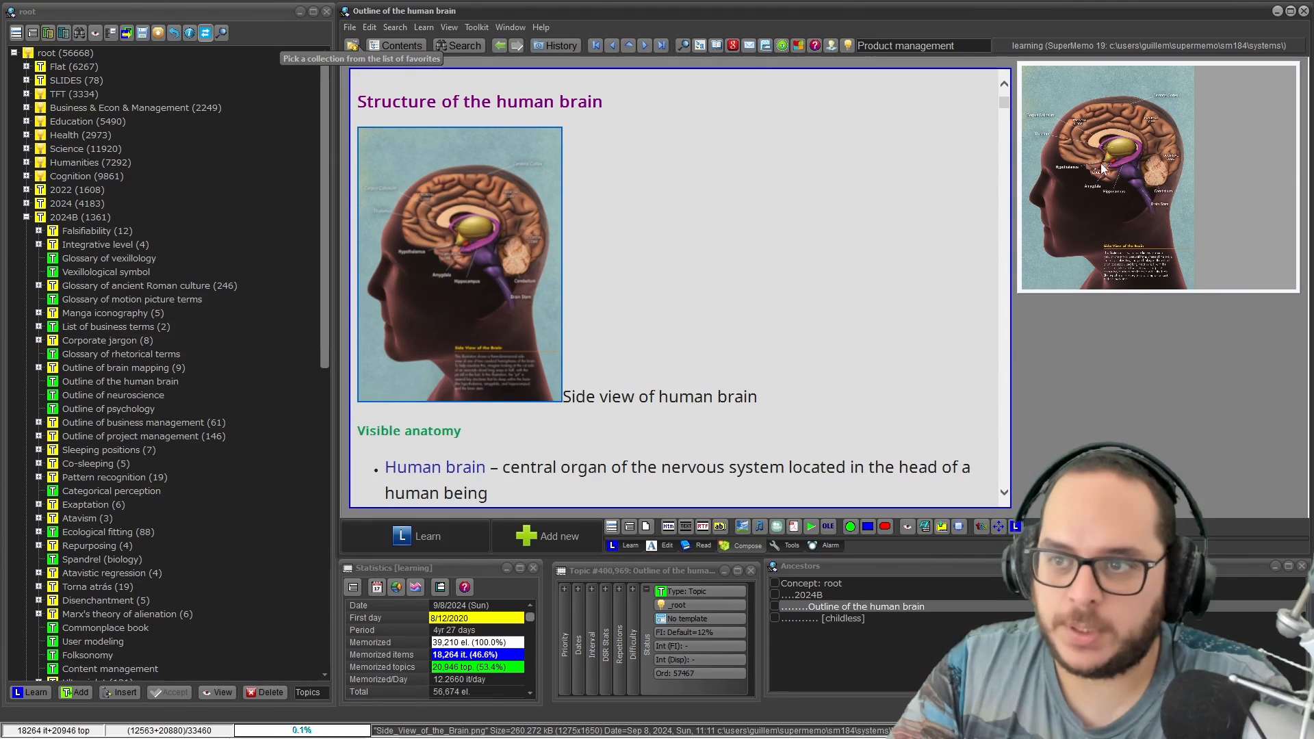
pyautogui.rightClick(1014, 358)
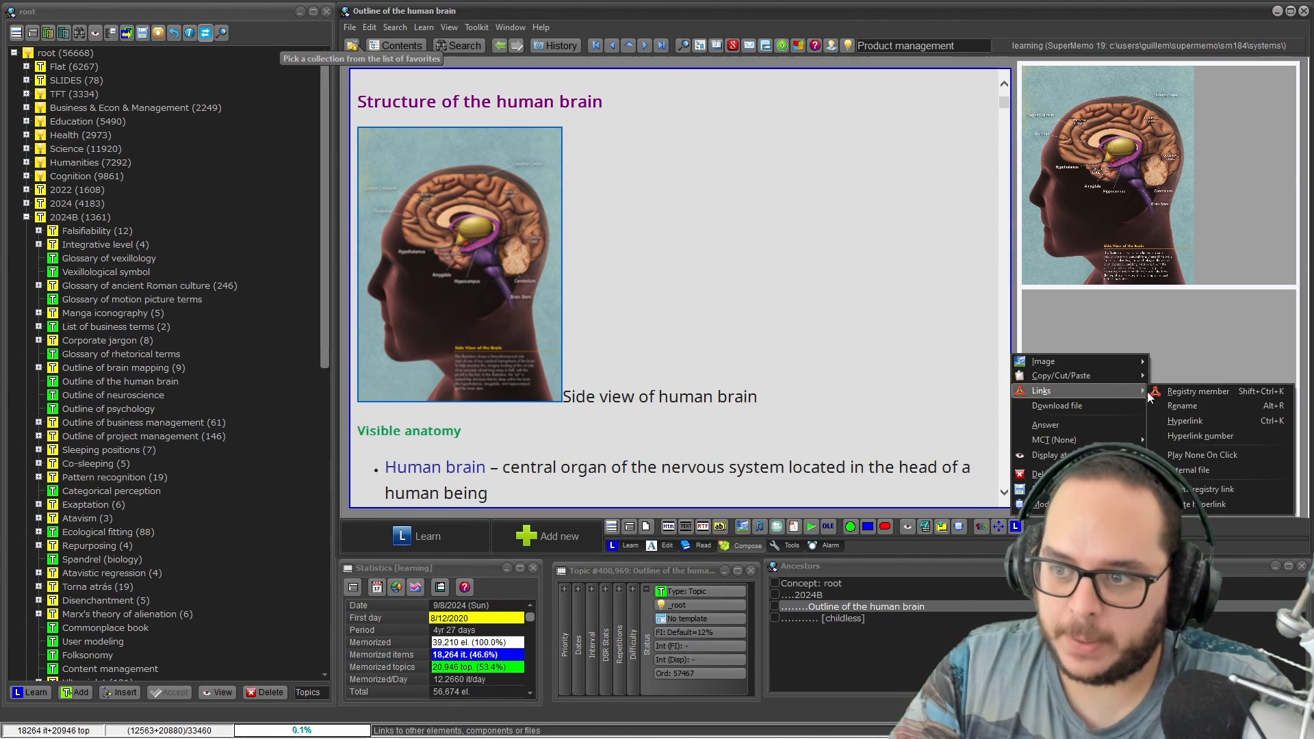
pyautogui.click(1191, 397)
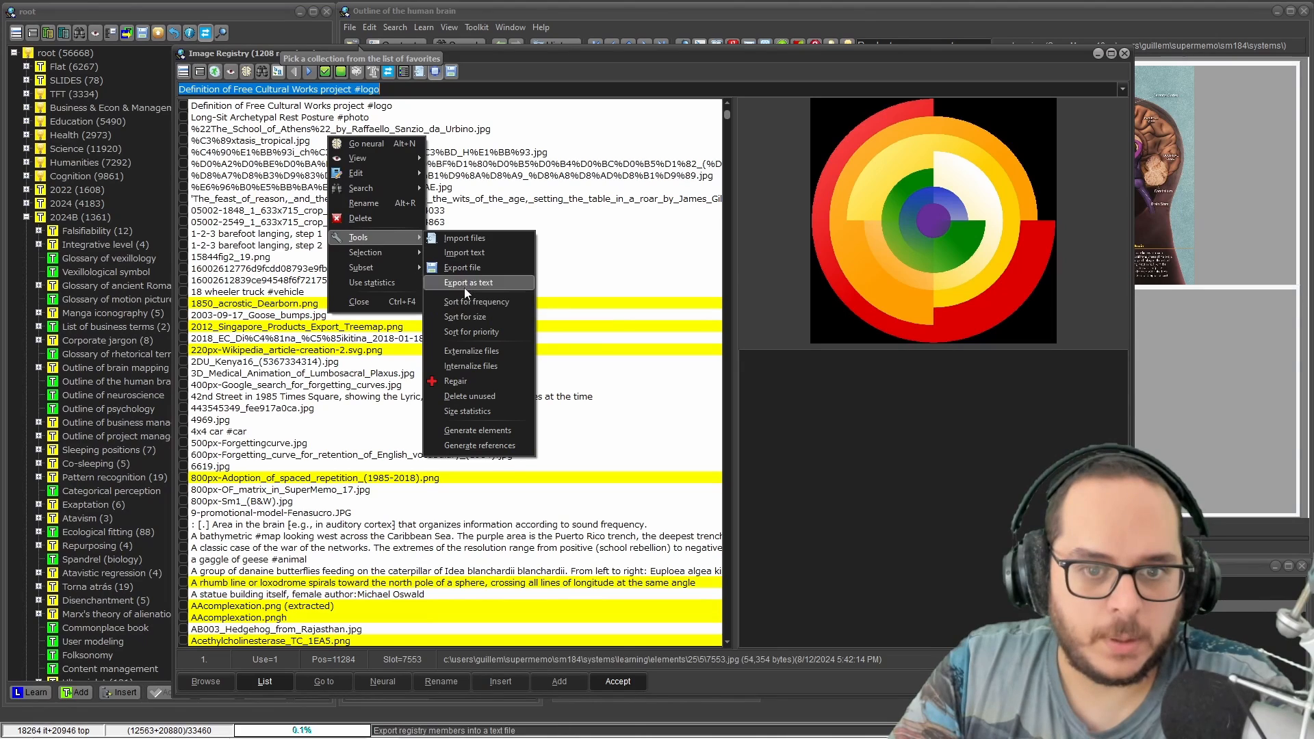
pyautogui.click(473, 316)
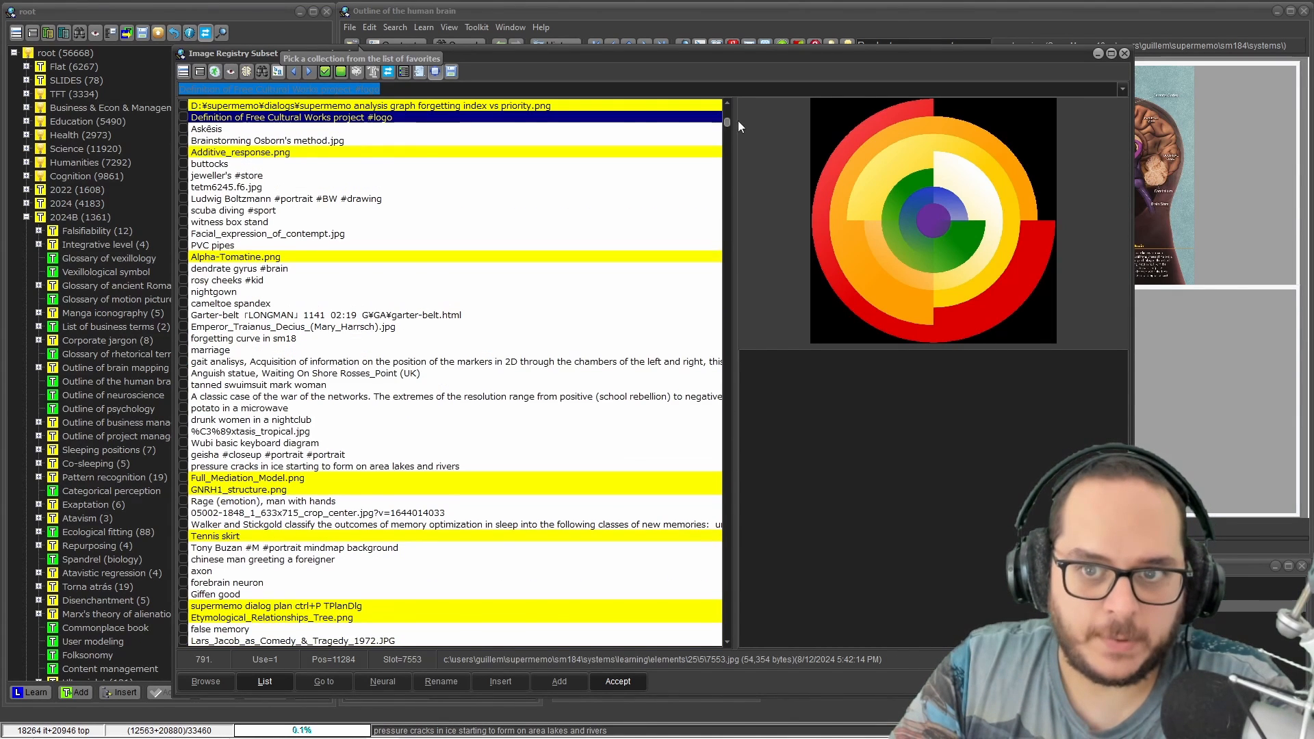
pyautogui.click(265, 130)
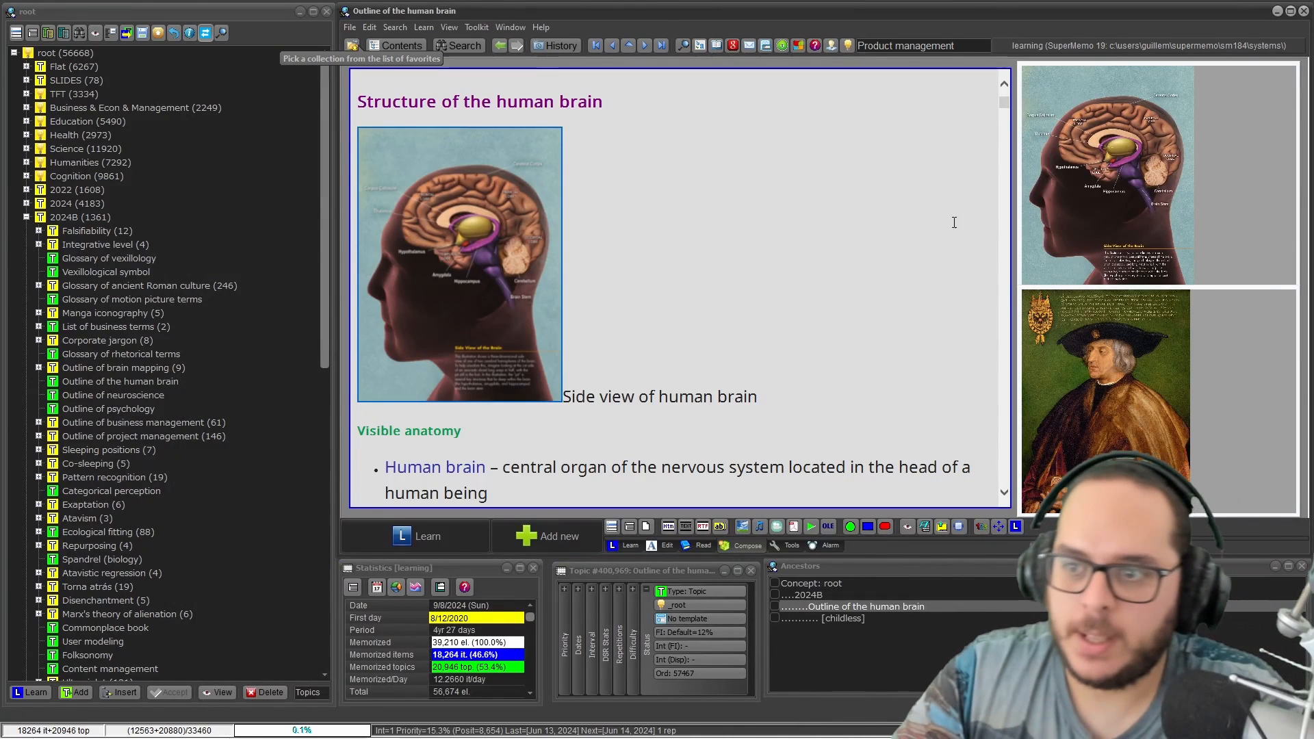
# - Rearrange the components so the brain picture and the emperor portrait sit to the left of the article text, and leave editing mode
pyautogui.moveTo(1091, 382); pyautogui.dragTo(430, 384)
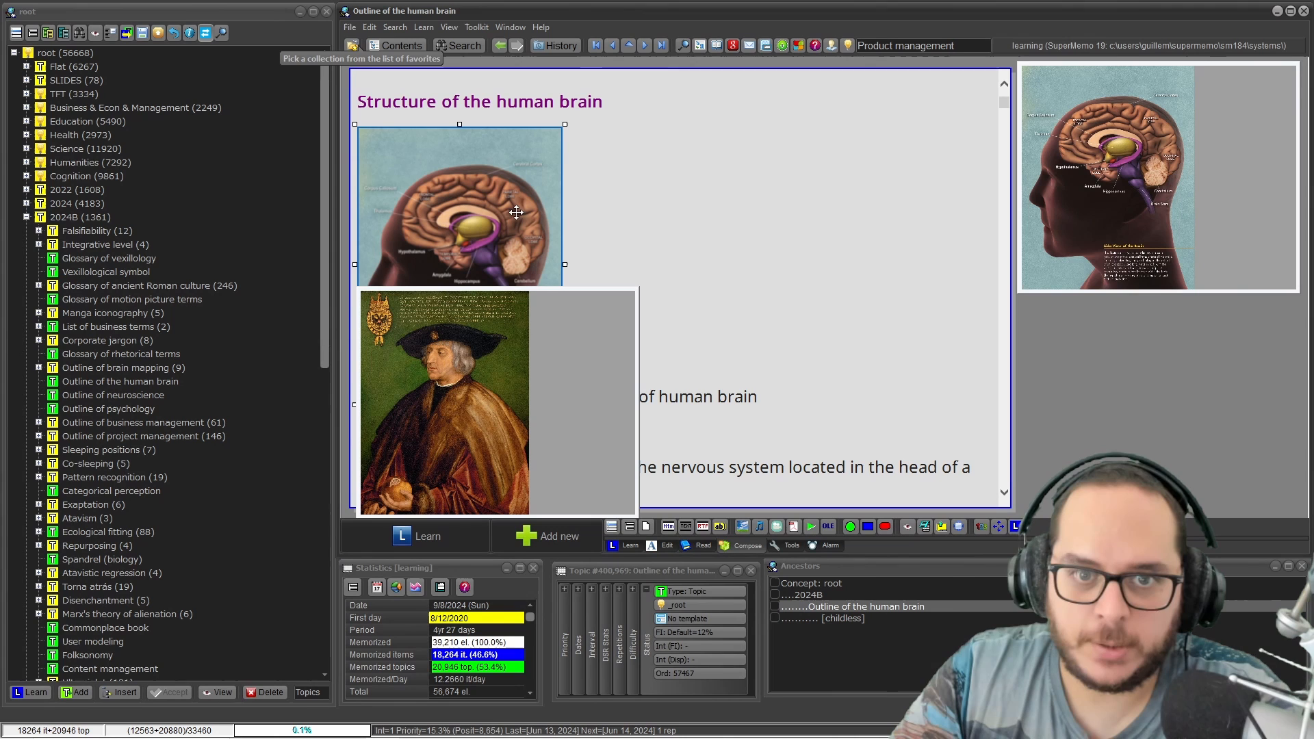
pyautogui.click(651, 197)
pyautogui.hotkey('ctrl', 'e')
pyautogui.click(465, 375)
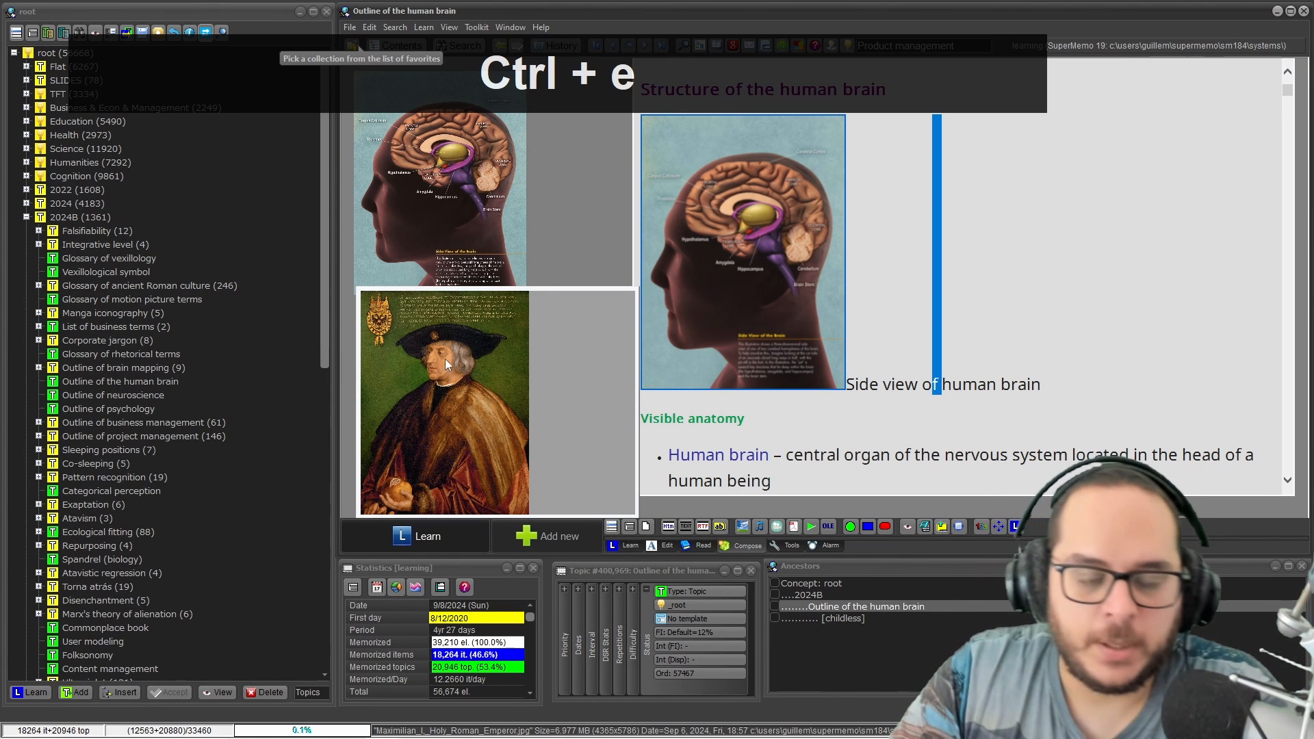
# - Compress the emperor portrait to a maximum of 600 kB and accept replacing the file
pyautogui.rightClick(443, 357)
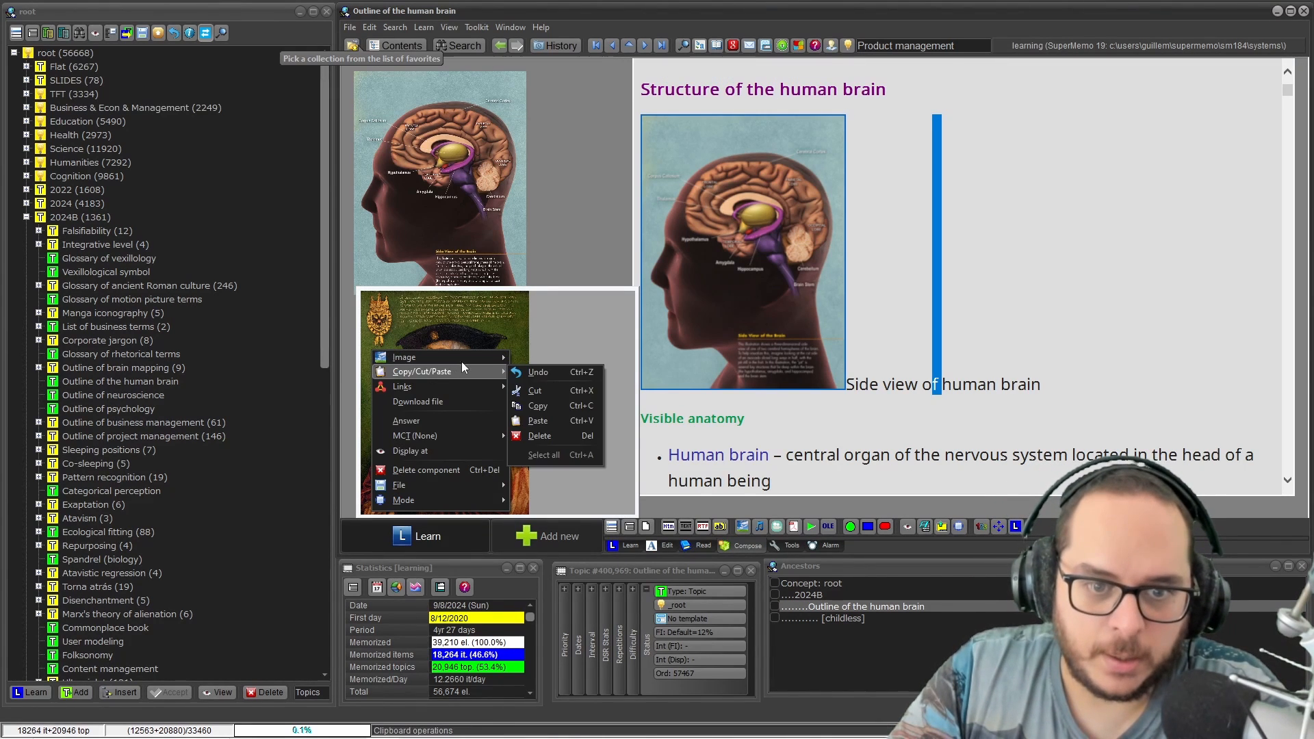
pyautogui.moveTo(461, 358)
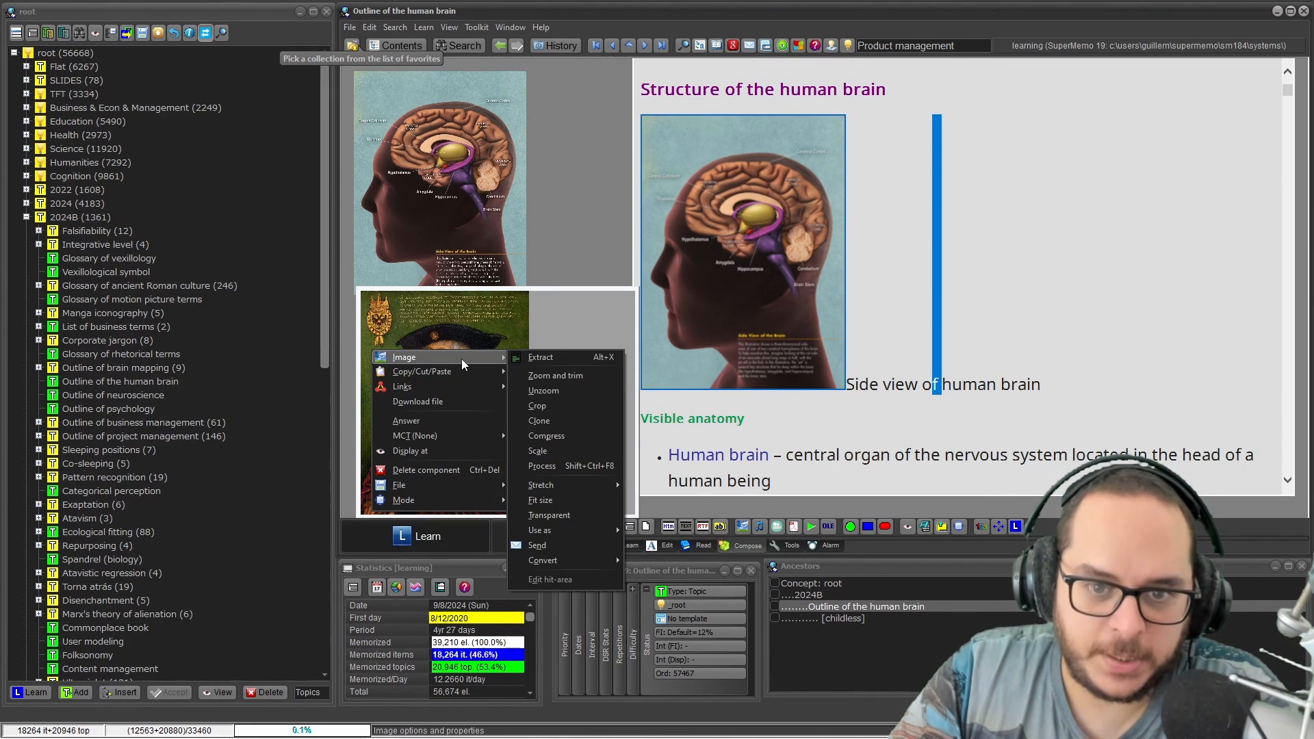
pyautogui.click(579, 441)
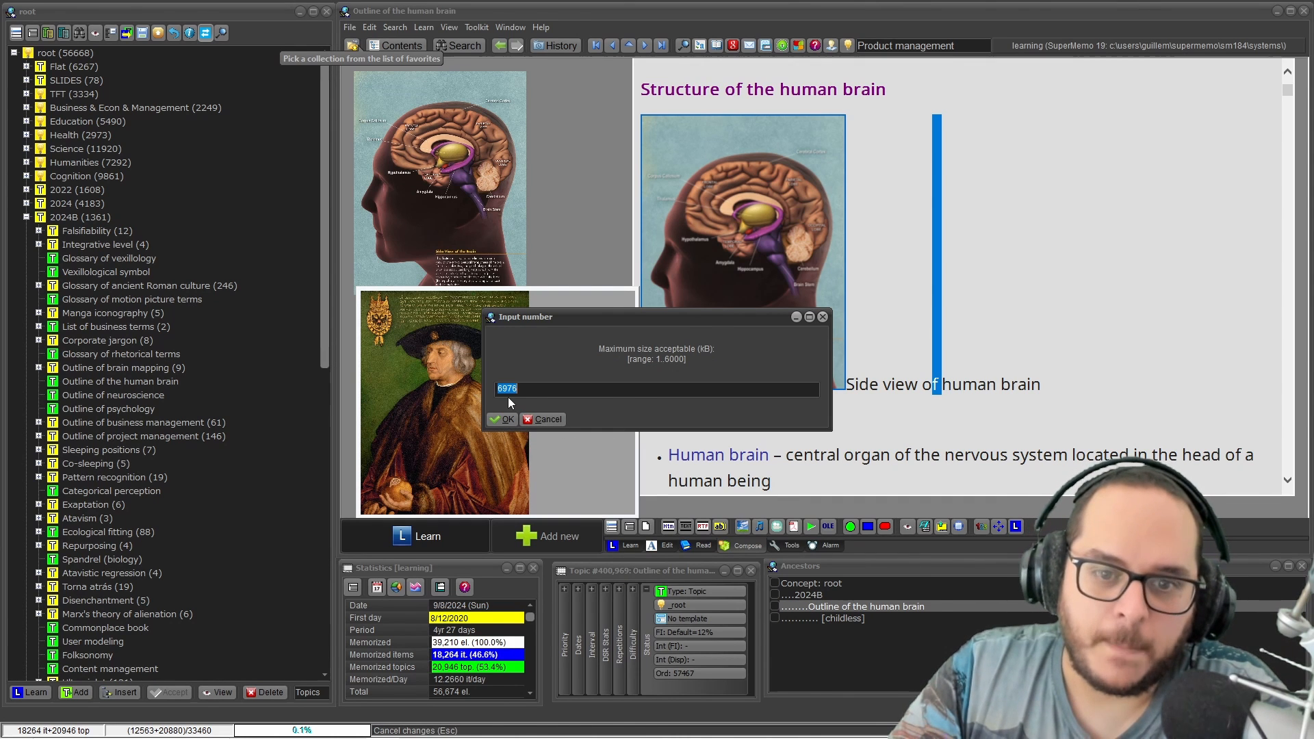
pyautogui.write('500')
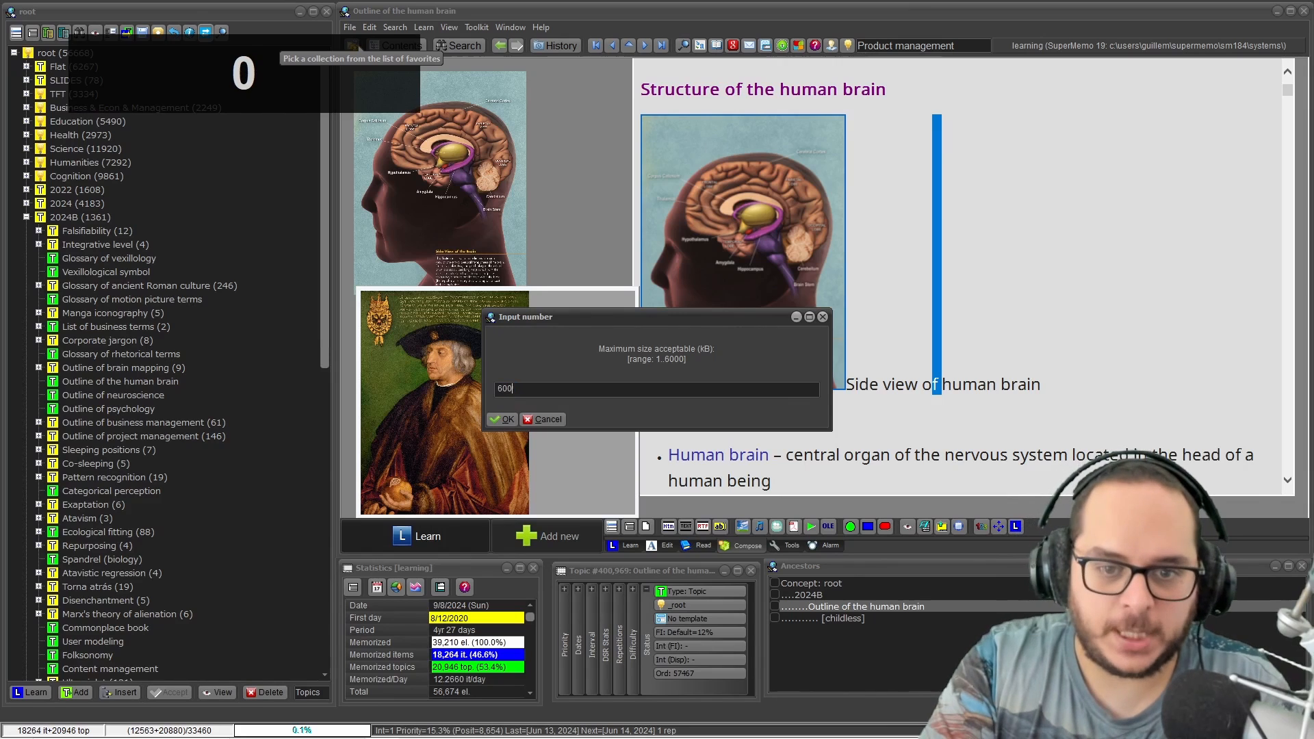
pyautogui.press('Return')
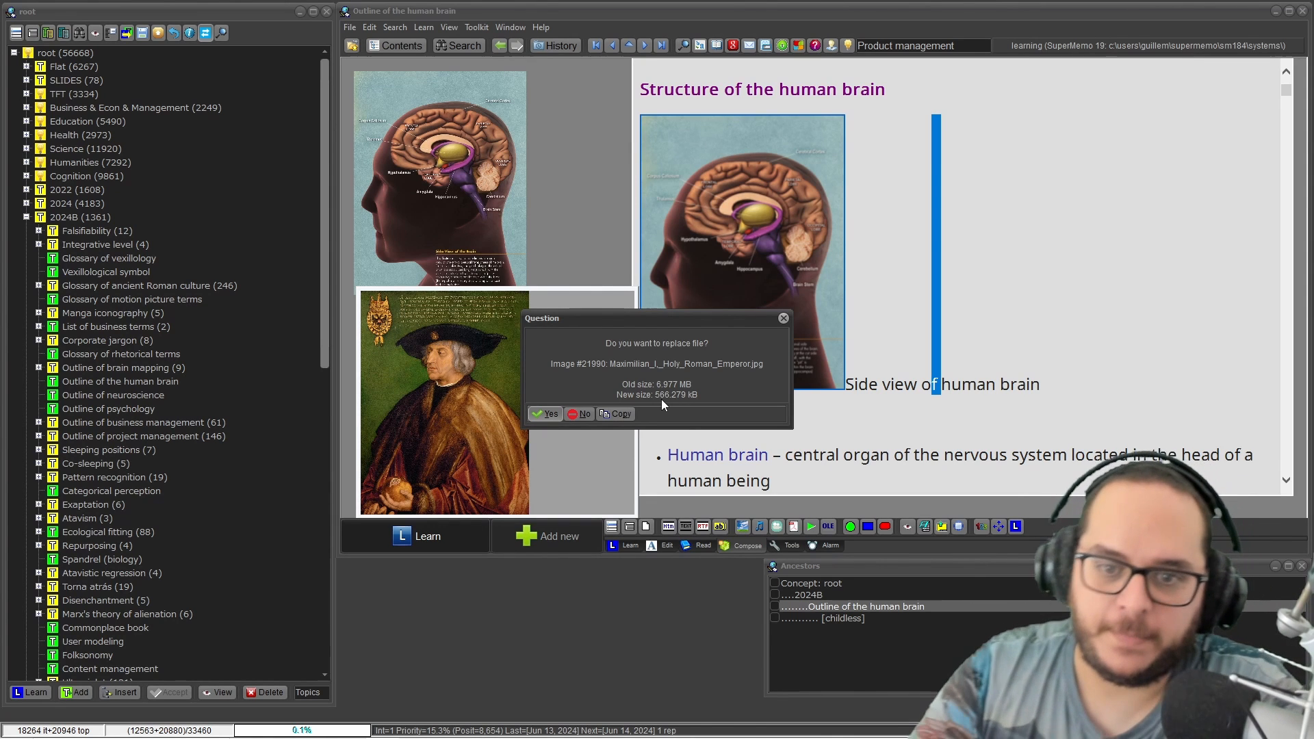
pyautogui.click(541, 413)
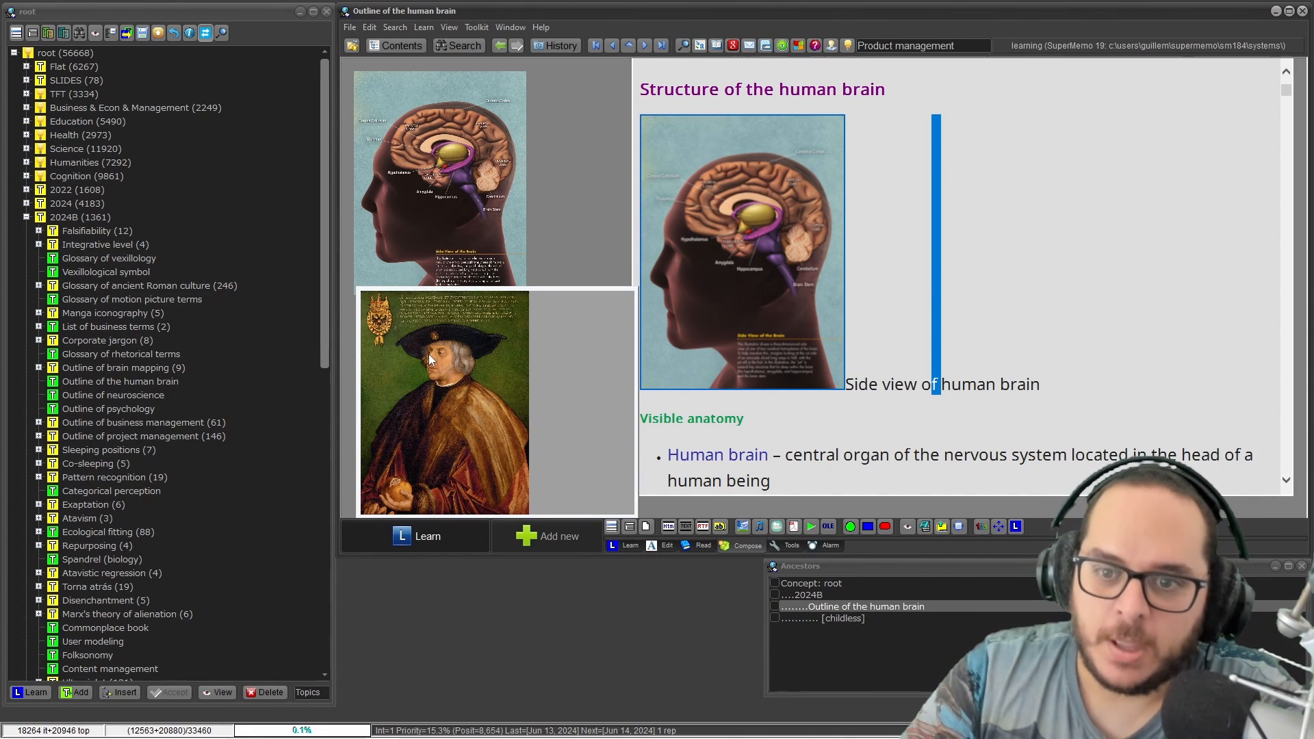
# - Switch back and forth between the brain sagital view topic and Outline of the human brain to check how quickly the pictures load
pyautogui.hotkey('alt', 'Left')
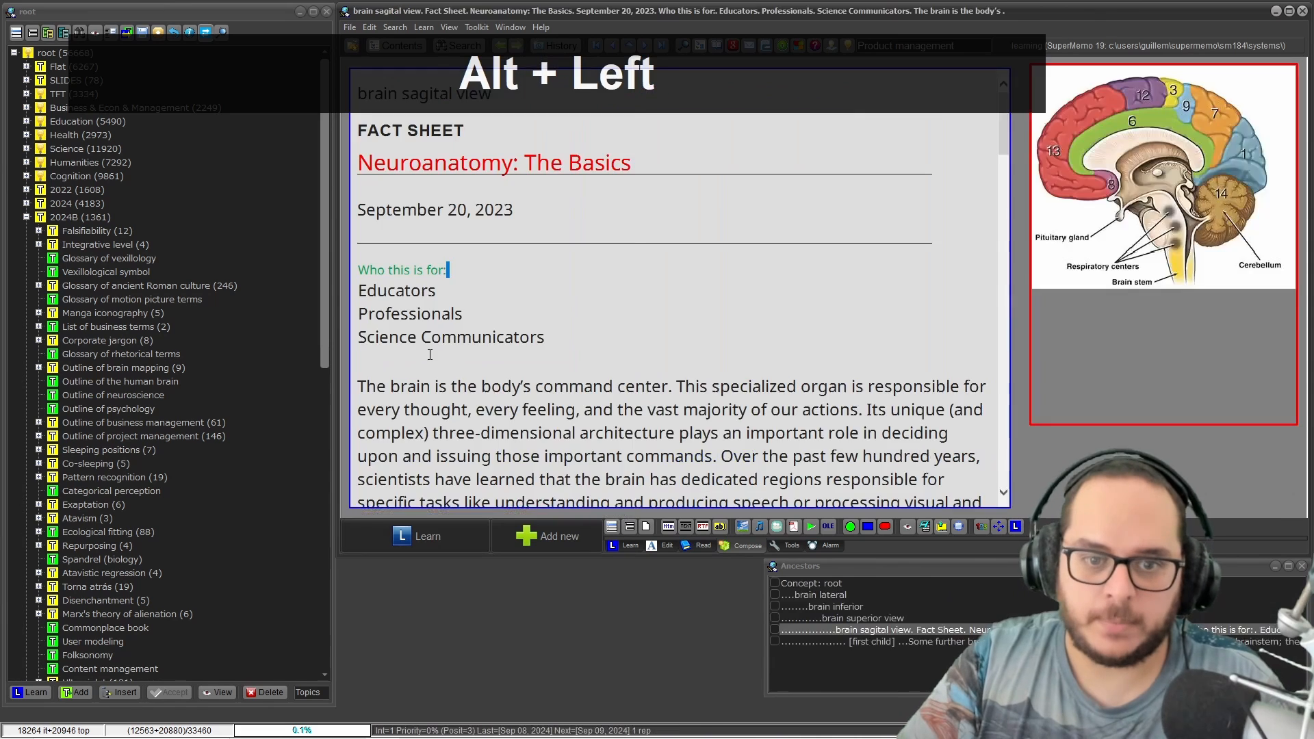
pyautogui.hotkey('alt', 'Right')
pyautogui.hotkey('alt', 'Left')
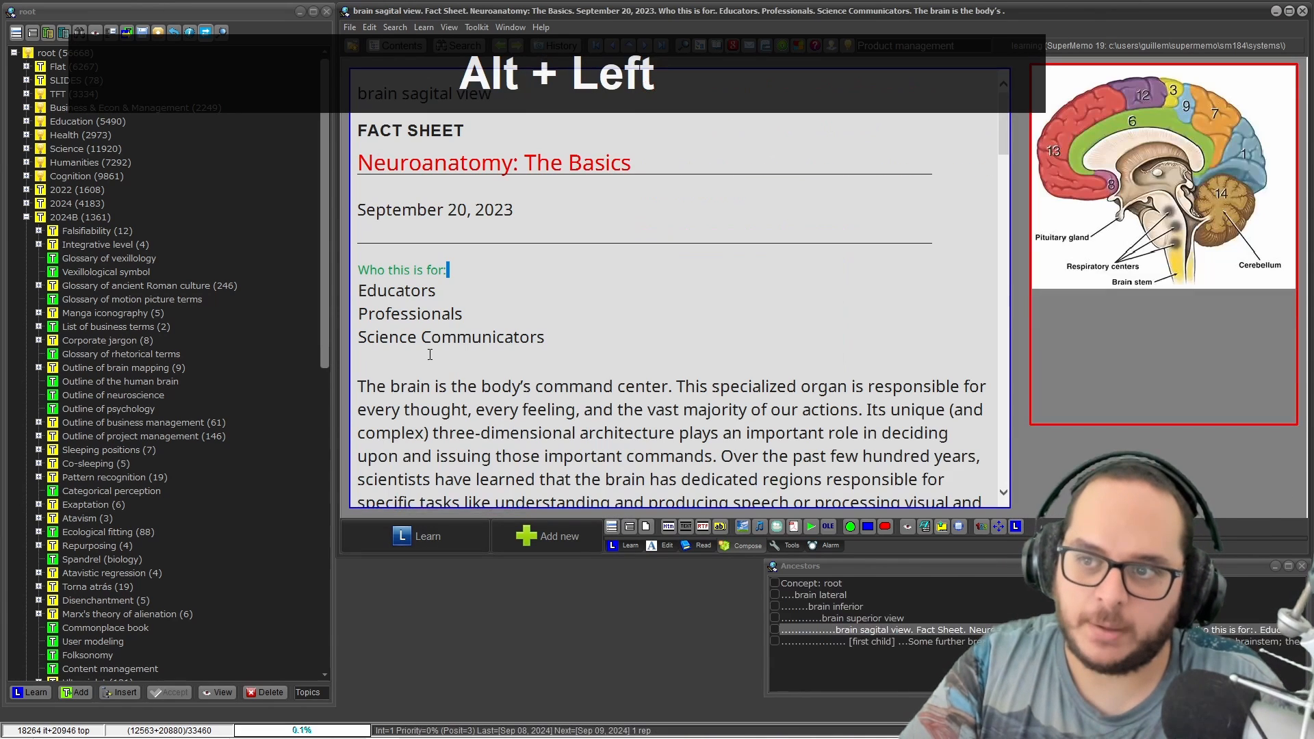
pyautogui.hotkey('alt', 'Right')
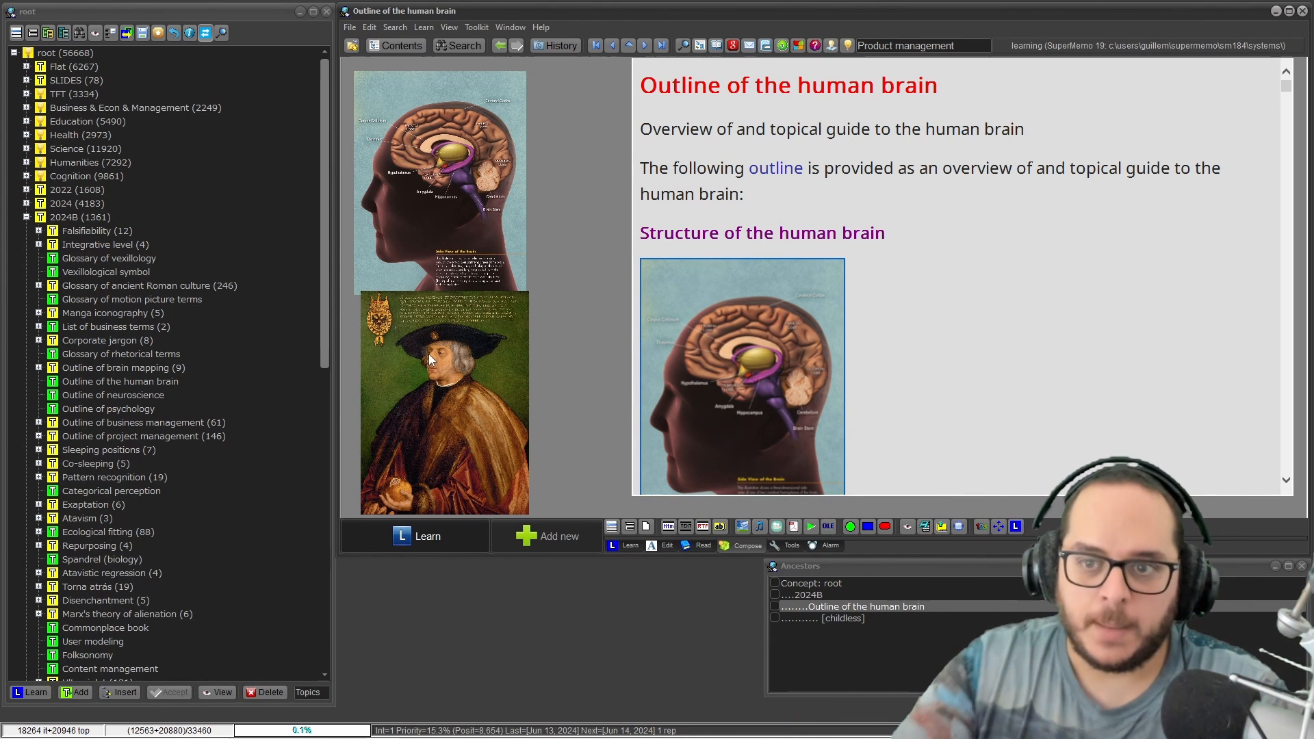
# - Switch to the browser, highlight the title of the video "How to Mass Resize all SuperMemo Images In Bulk" and minimise the window
pyautogui.moveTo(454, 734)
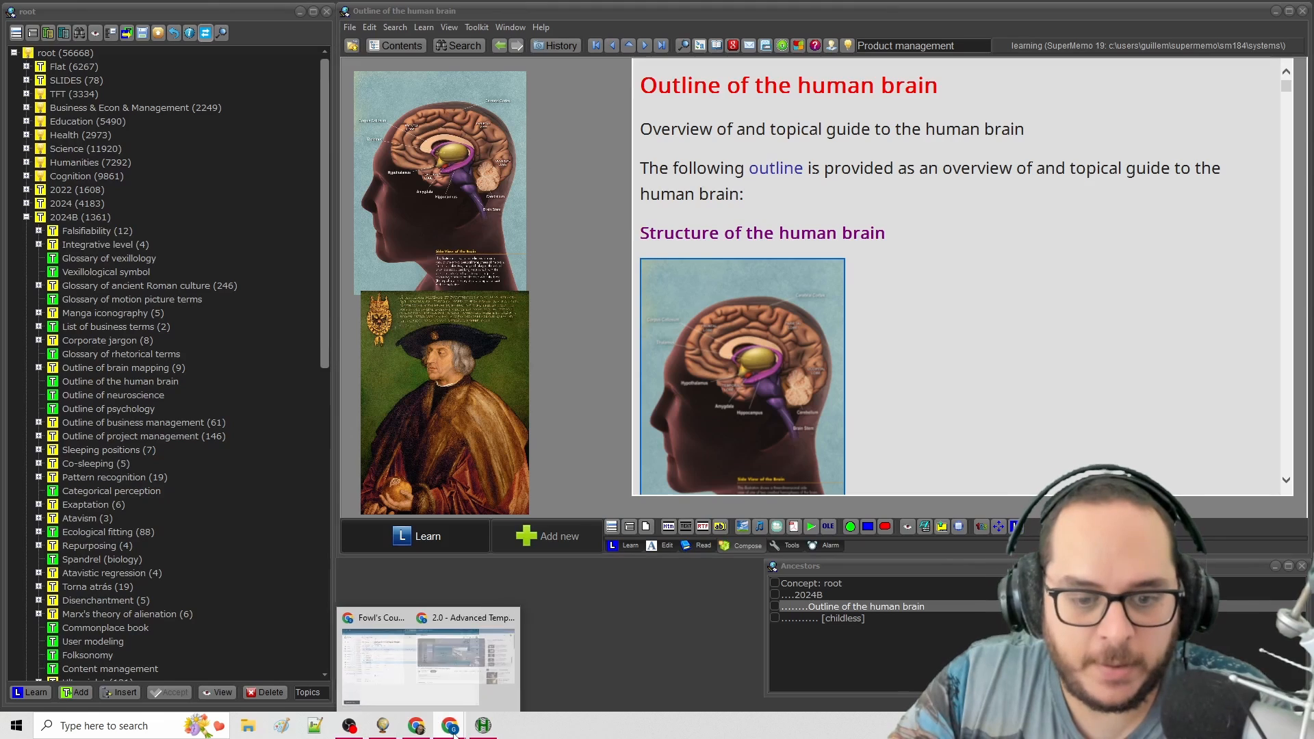
pyautogui.click(452, 658)
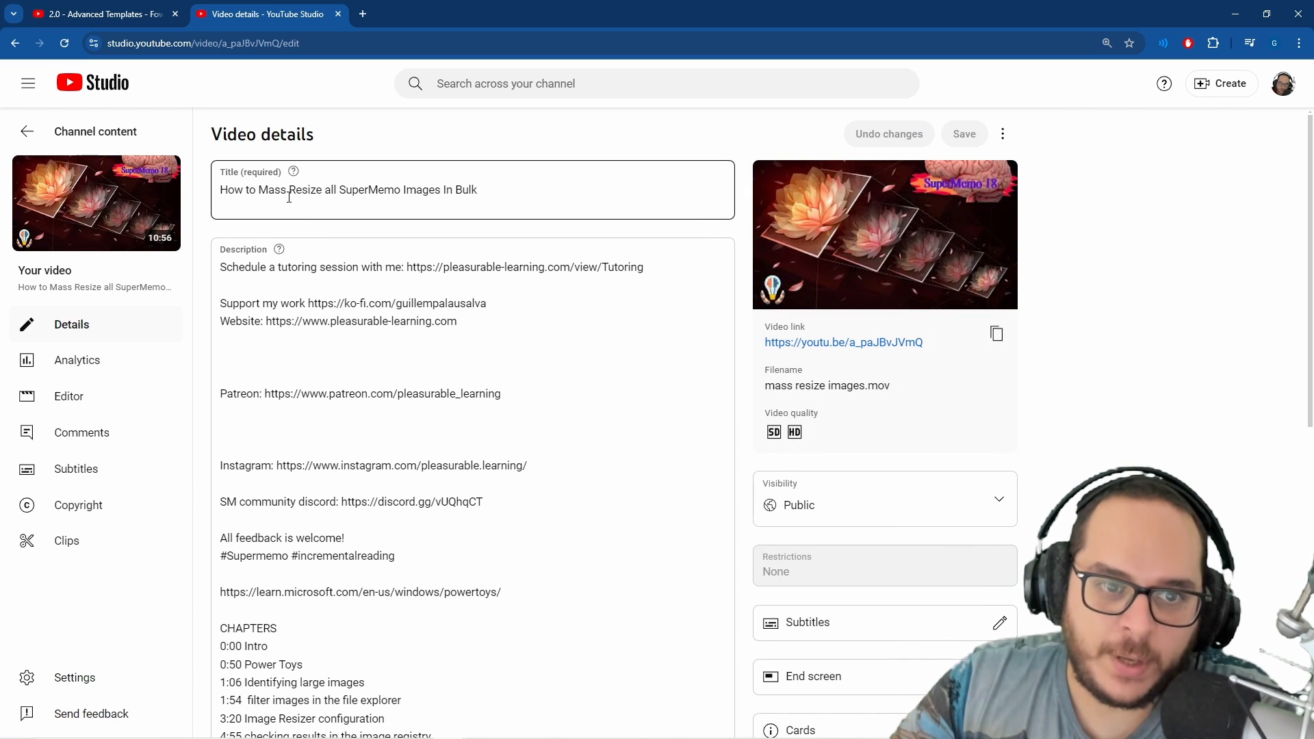
pyautogui.moveTo(289, 190); pyautogui.dragTo(479, 194)
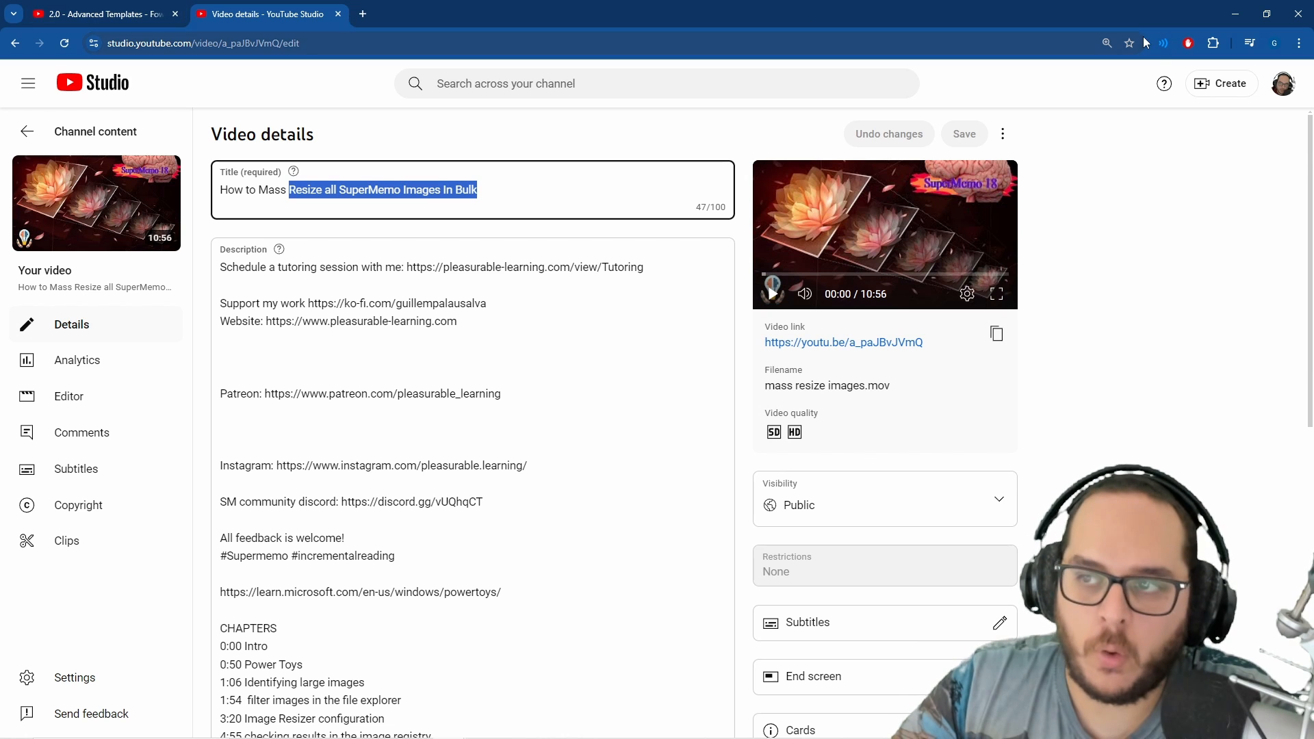
pyautogui.click(1236, 14)
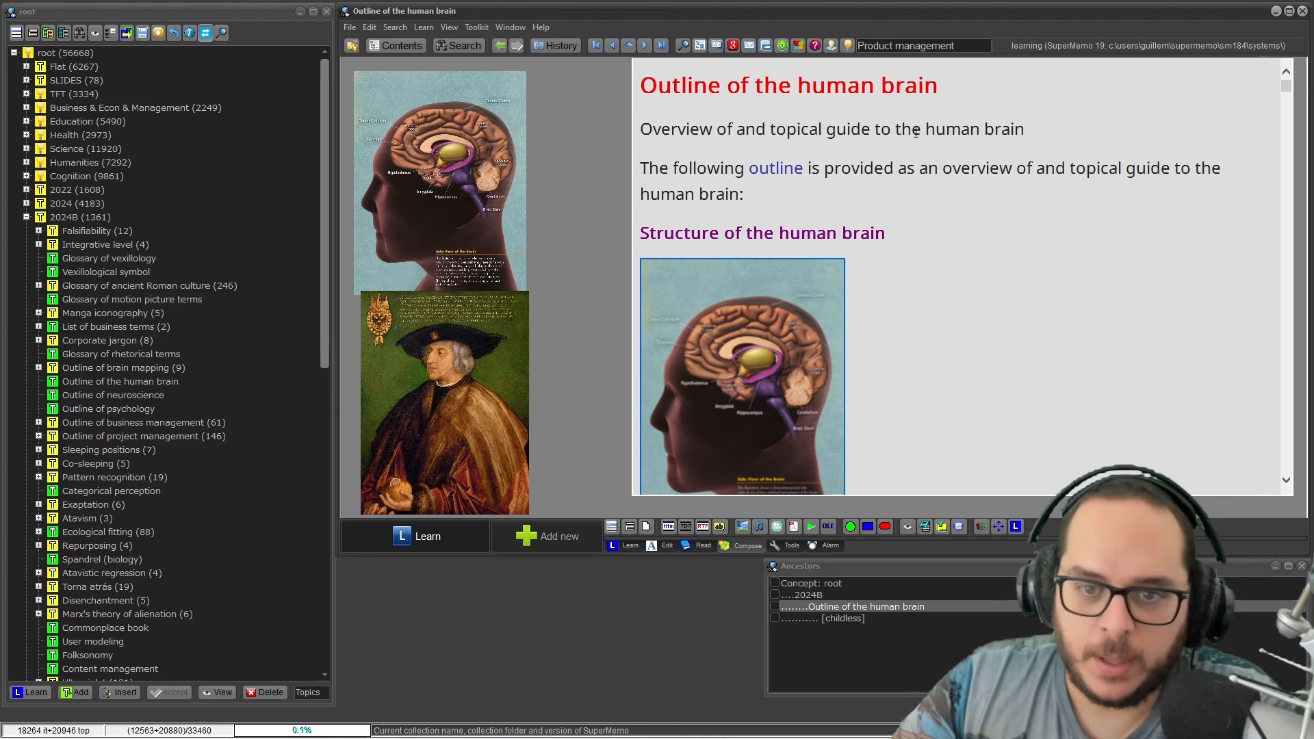
# - Open image scaling for the emperor portrait and set its scale to 71% and quality to 91%
pyautogui.rightClick(405, 379)
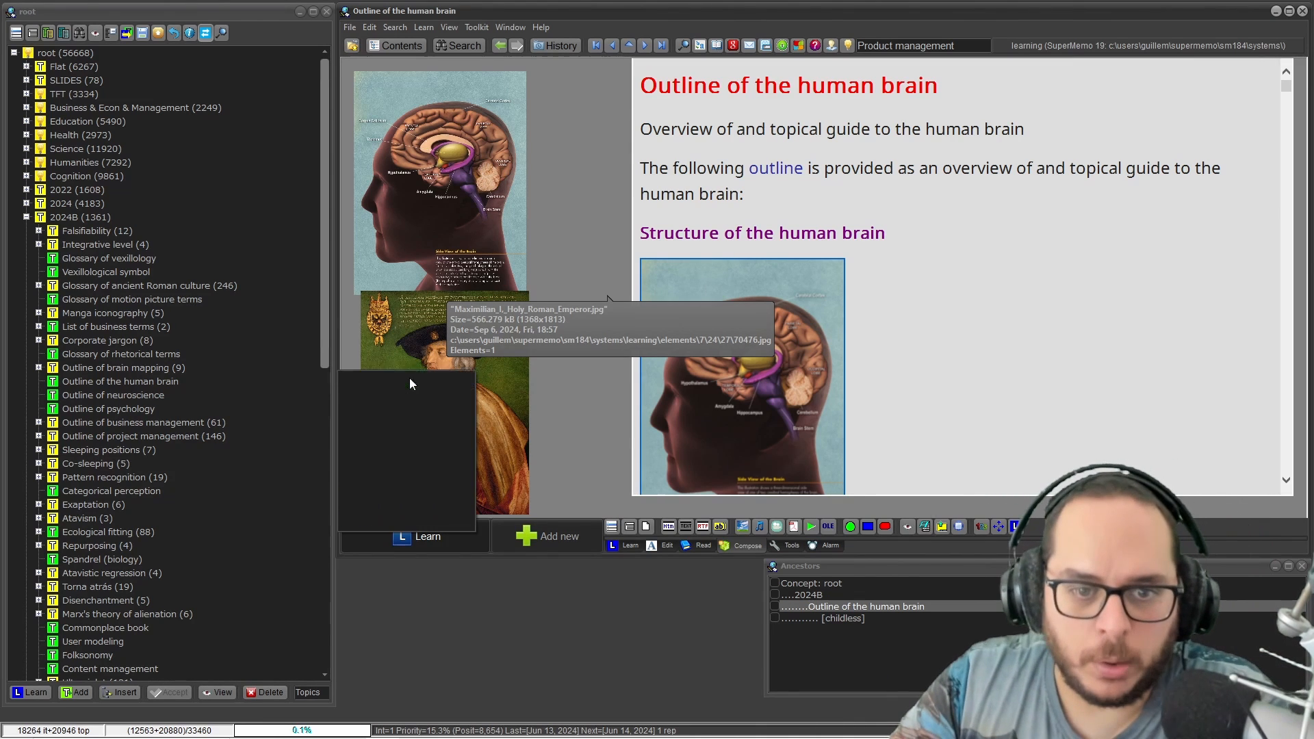
pyautogui.moveTo(418, 378)
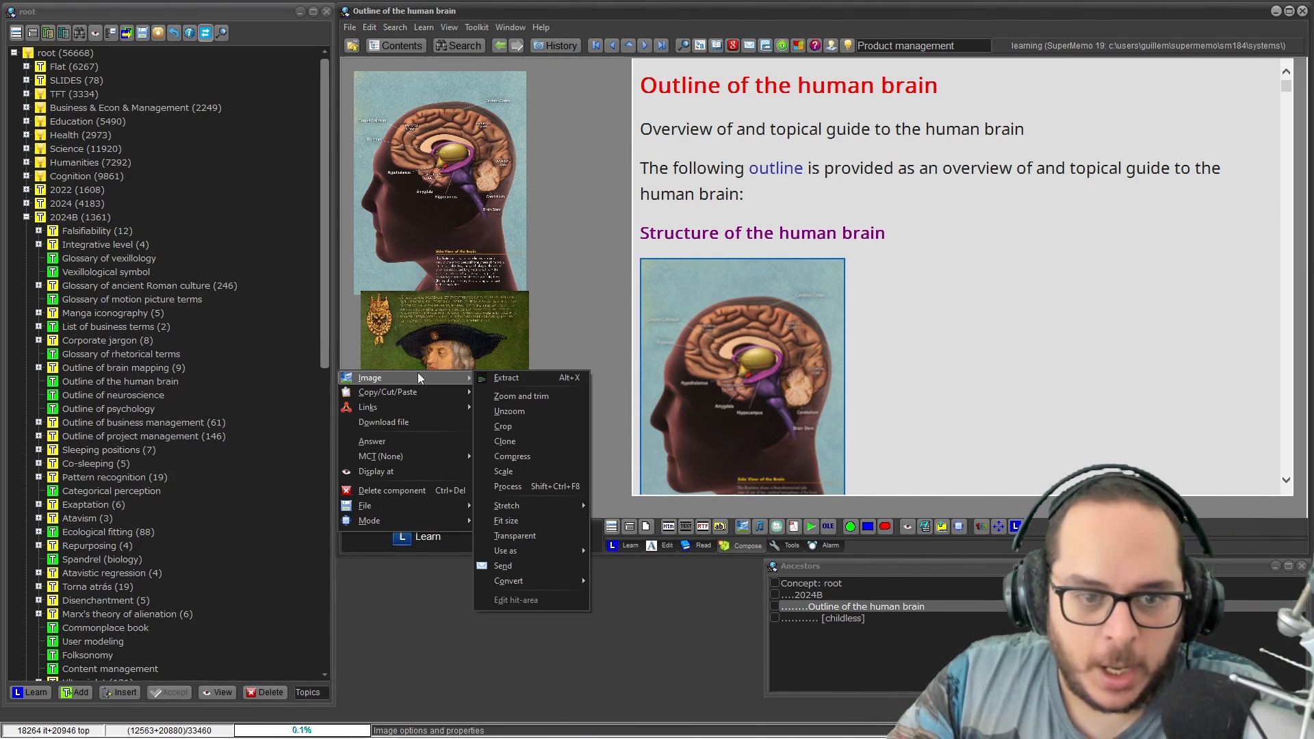
pyautogui.click(526, 473)
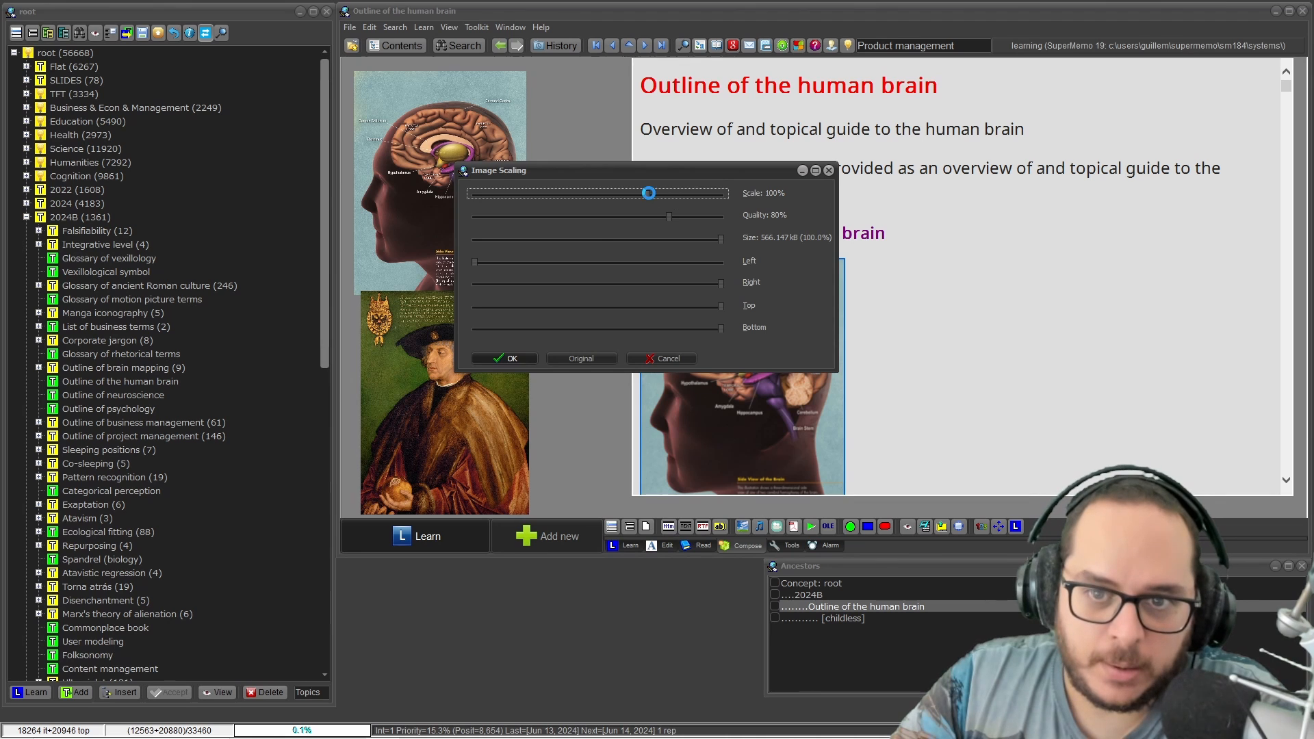
pyautogui.click(648, 193)
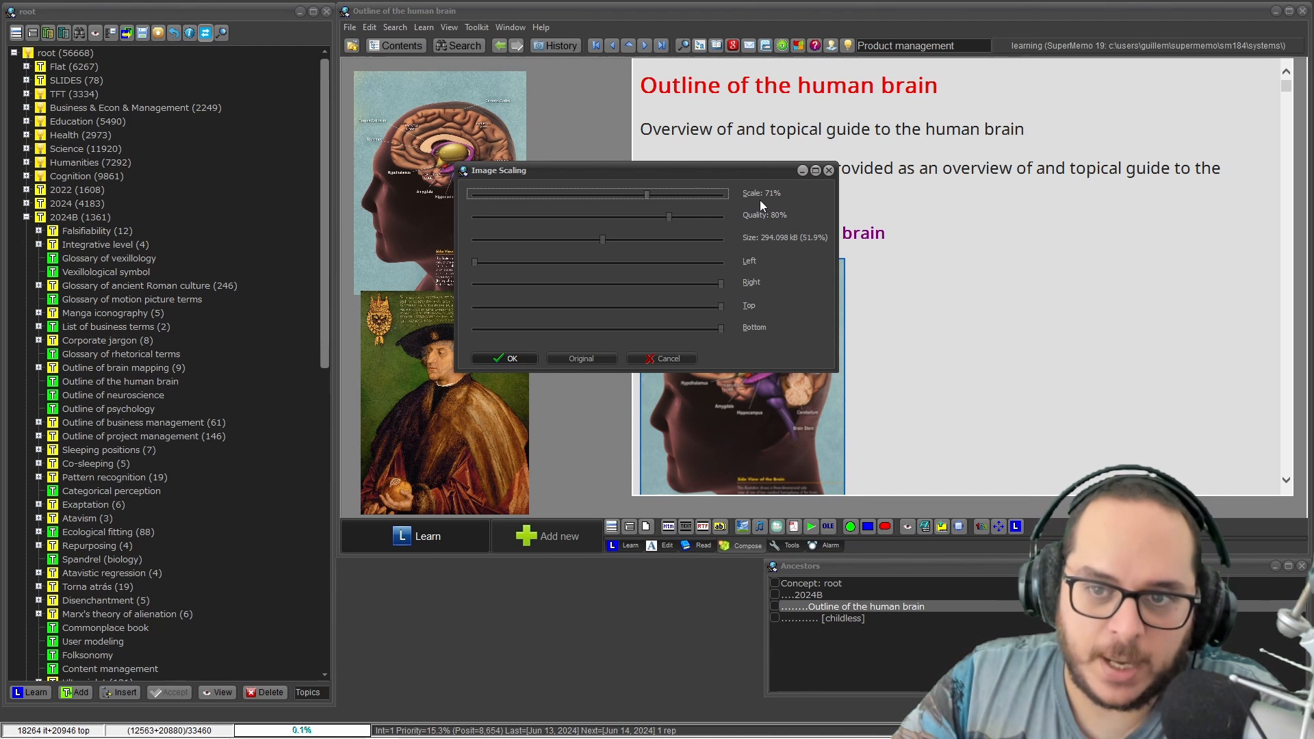
pyautogui.click(671, 217)
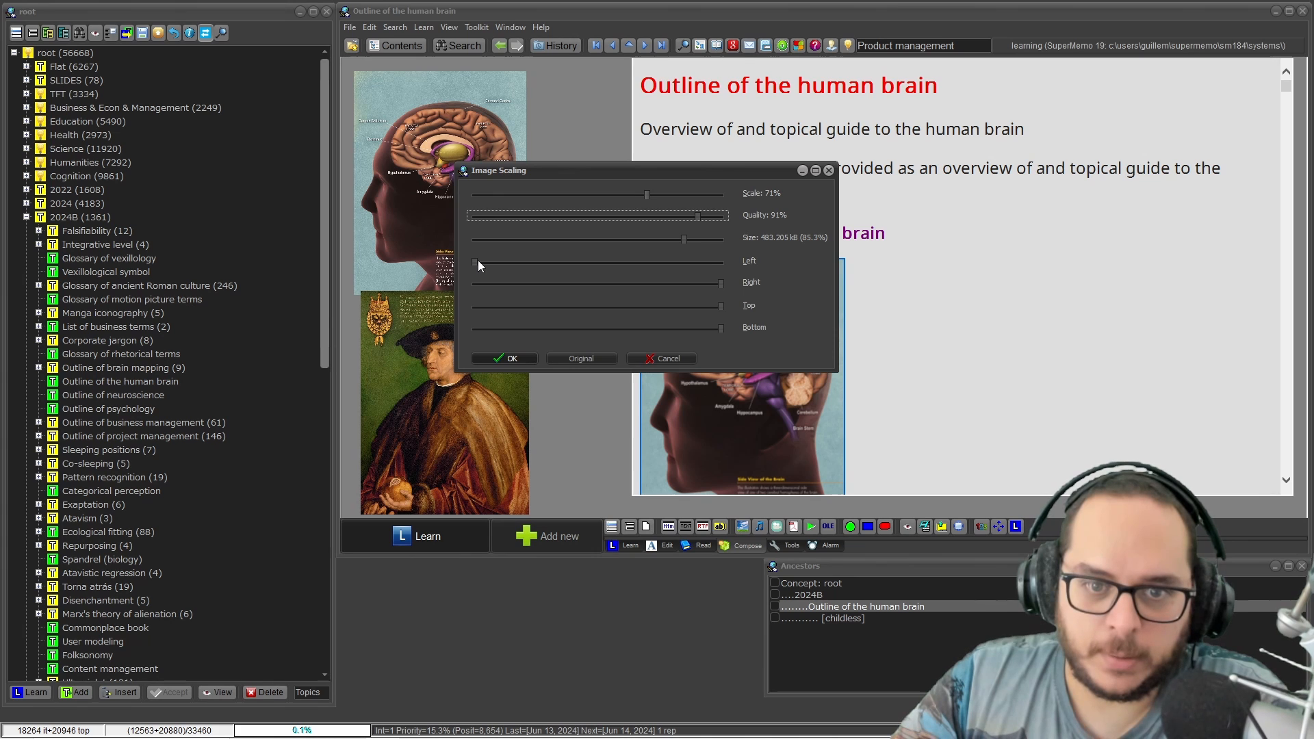
# - Trim the portrait's left edge slightly and cut off the text strip along its top, keeping the scaling dialog clear of the picture
pyautogui.moveTo(478, 260); pyautogui.dragTo(531, 260)
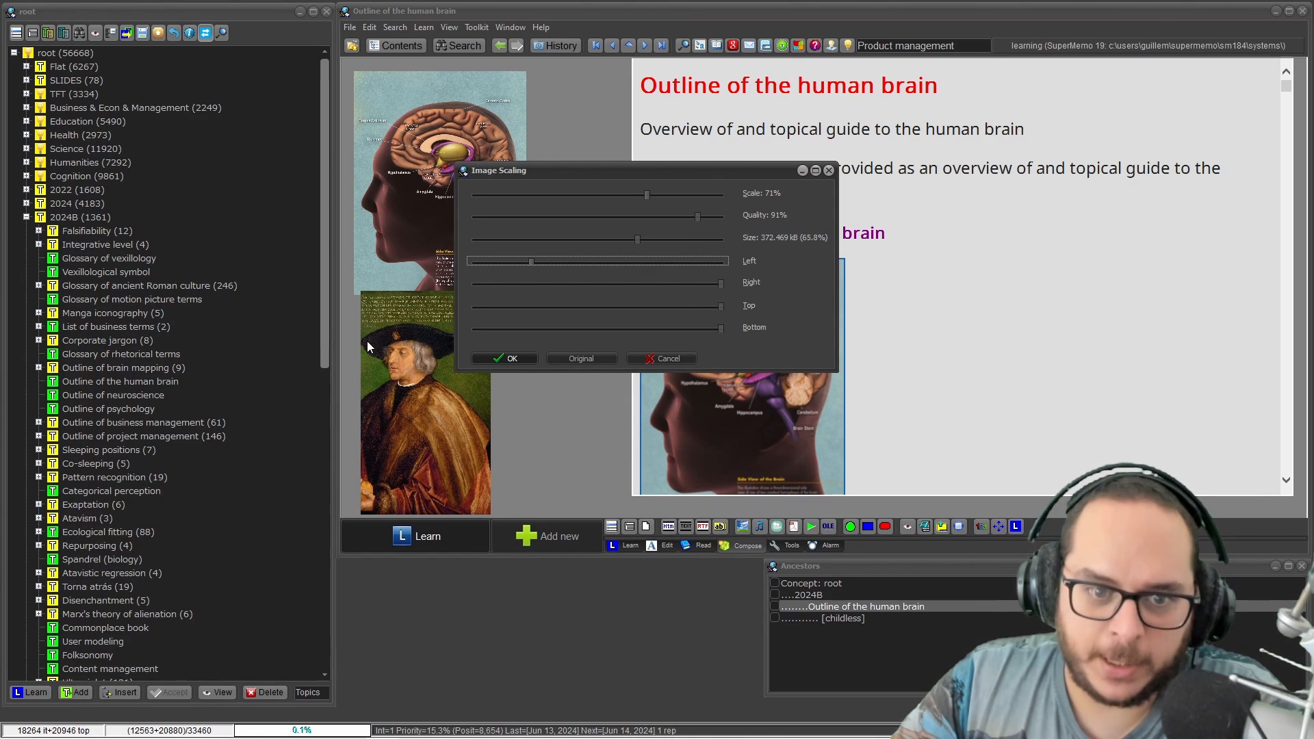
pyautogui.moveTo(561, 178); pyautogui.dragTo(601, 300)
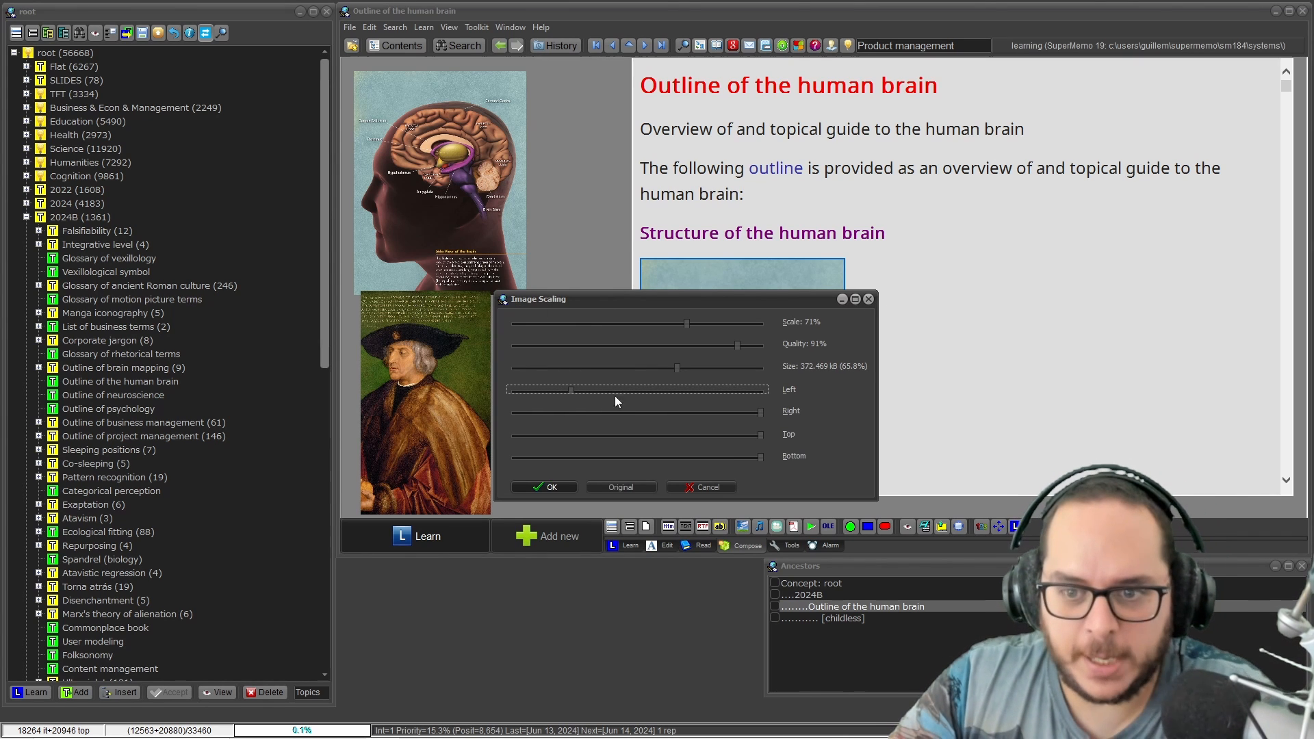
pyautogui.moveTo(760, 434); pyautogui.dragTo(725, 429)
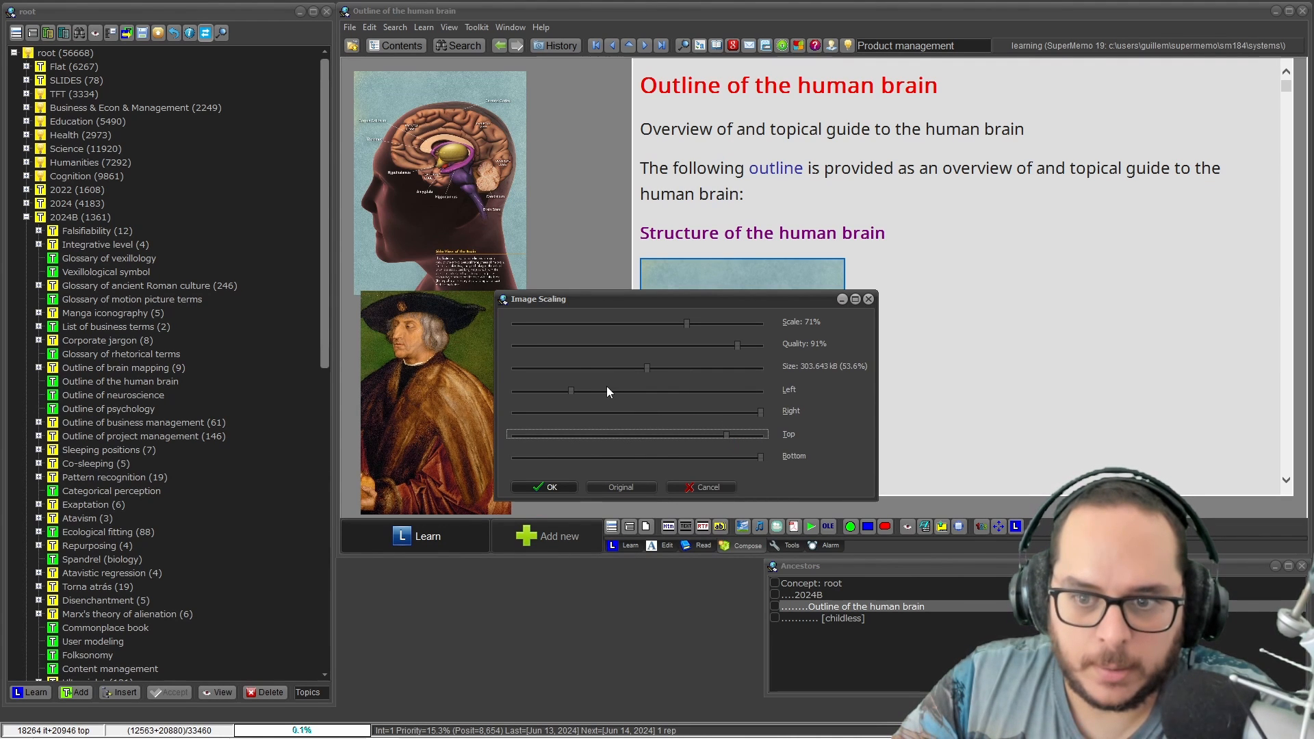
pyautogui.moveTo(586, 303); pyautogui.dragTo(669, 299)
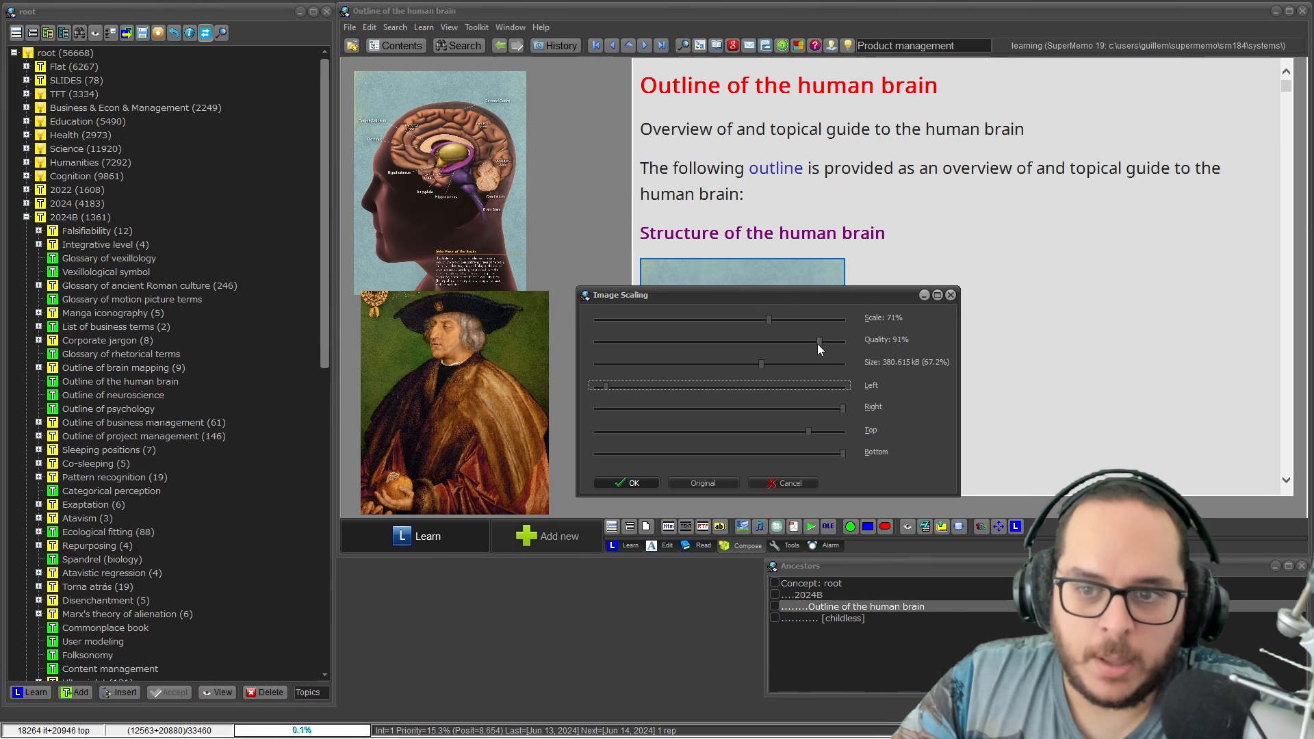
# - Set the portrait's scale to 60% and quality to 80%, apply the scaling and accept replacing the file
pyautogui.moveTo(769, 319); pyautogui.dragTo(743, 319)
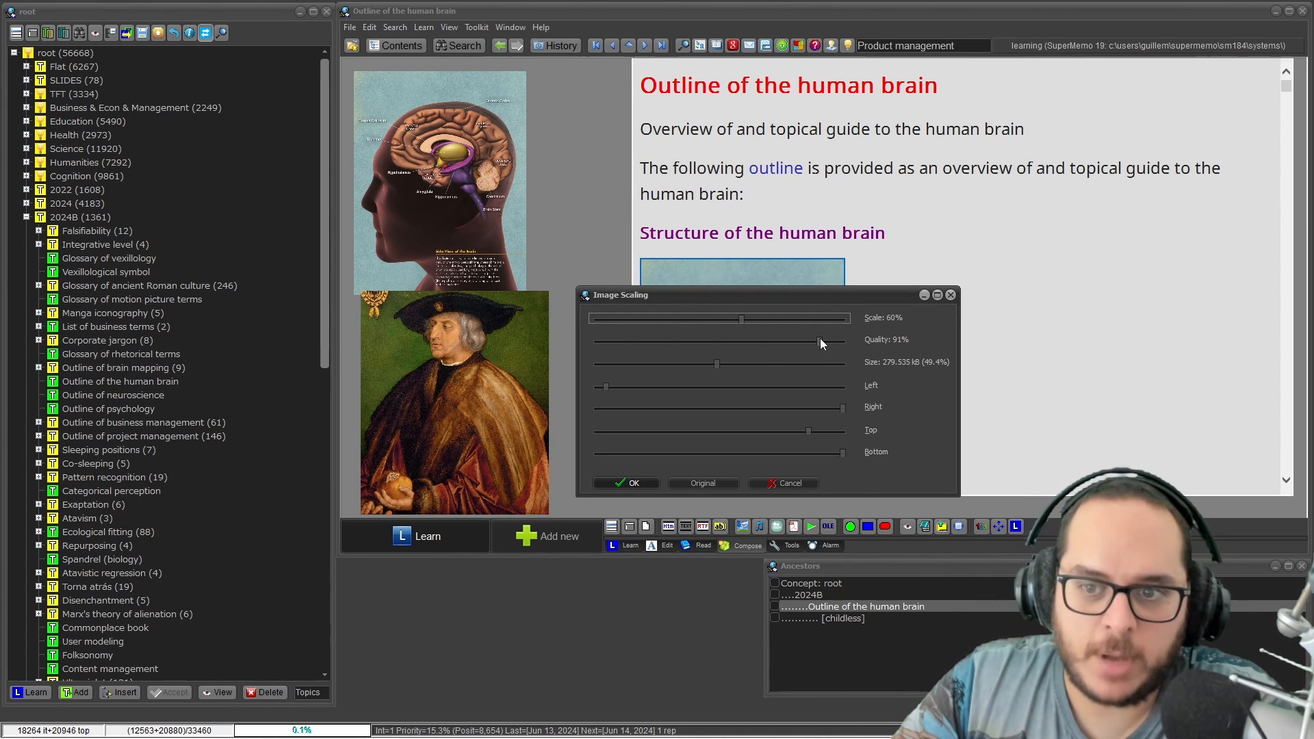
pyautogui.moveTo(820, 340); pyautogui.dragTo(805, 338)
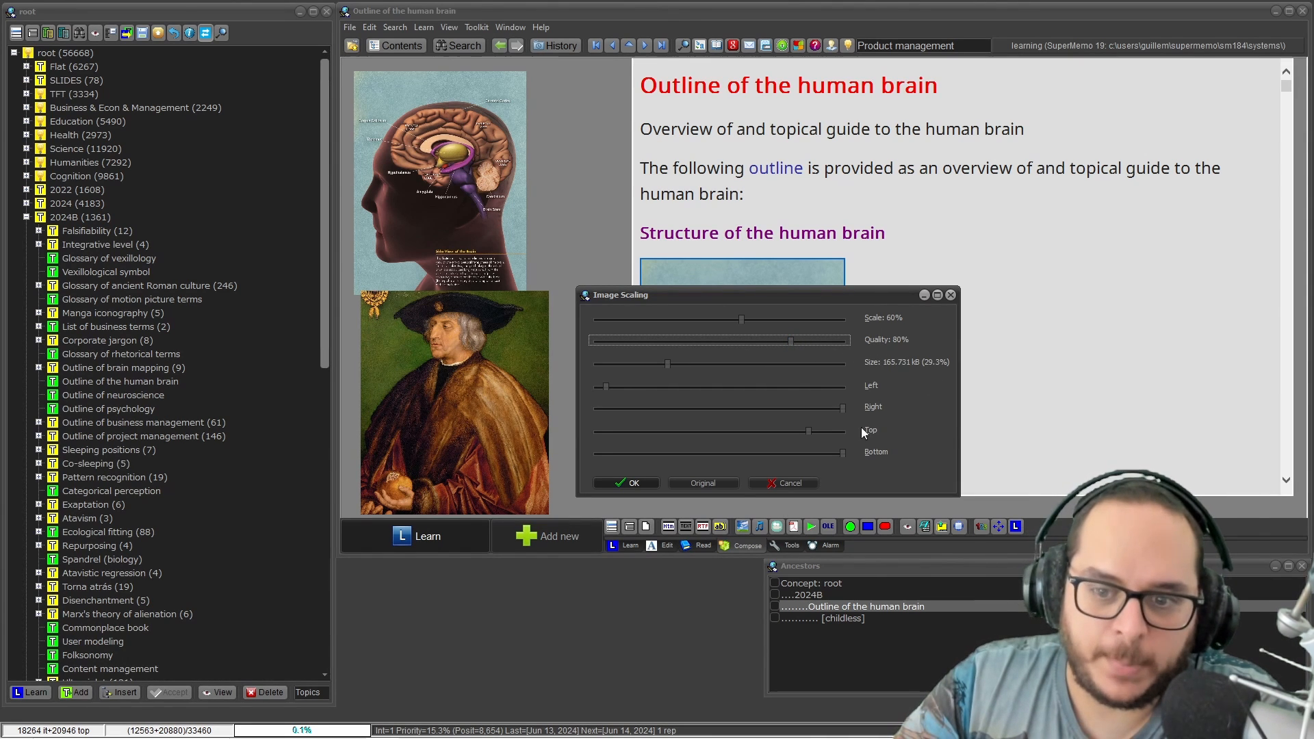
pyautogui.click(632, 483)
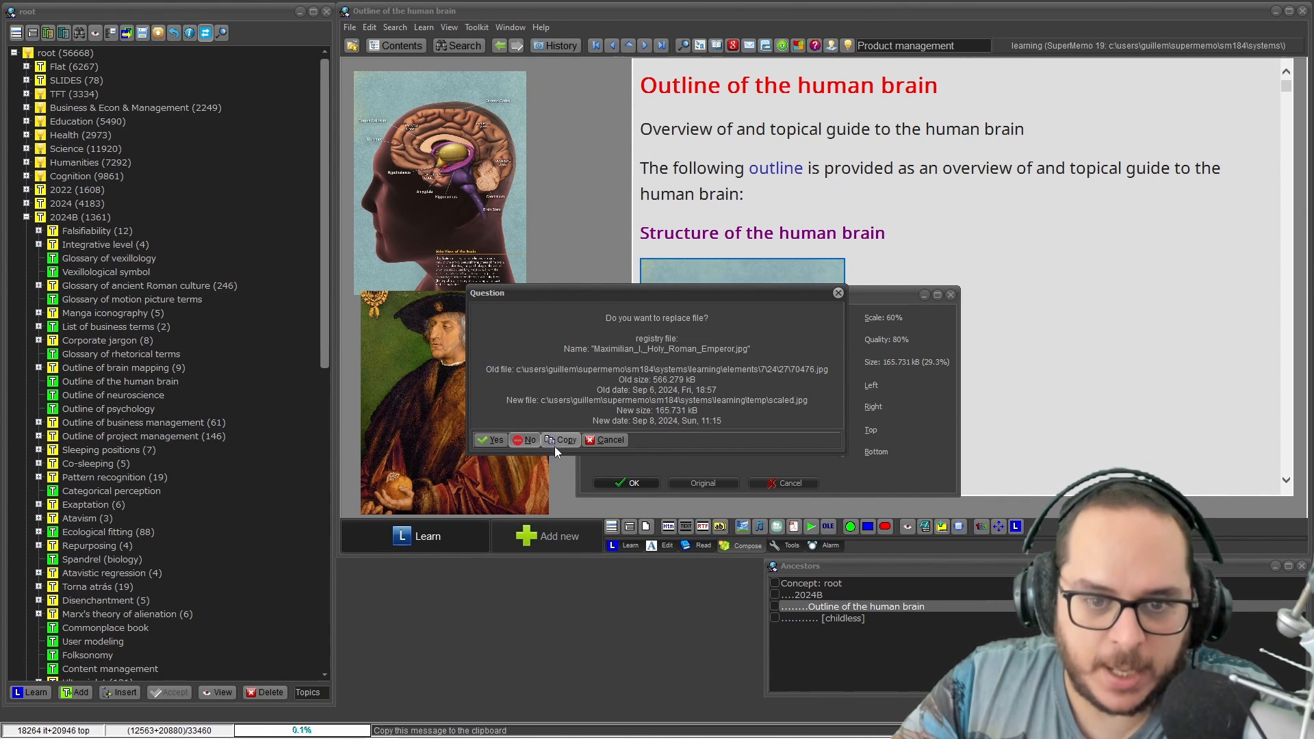
pyautogui.click(496, 440)
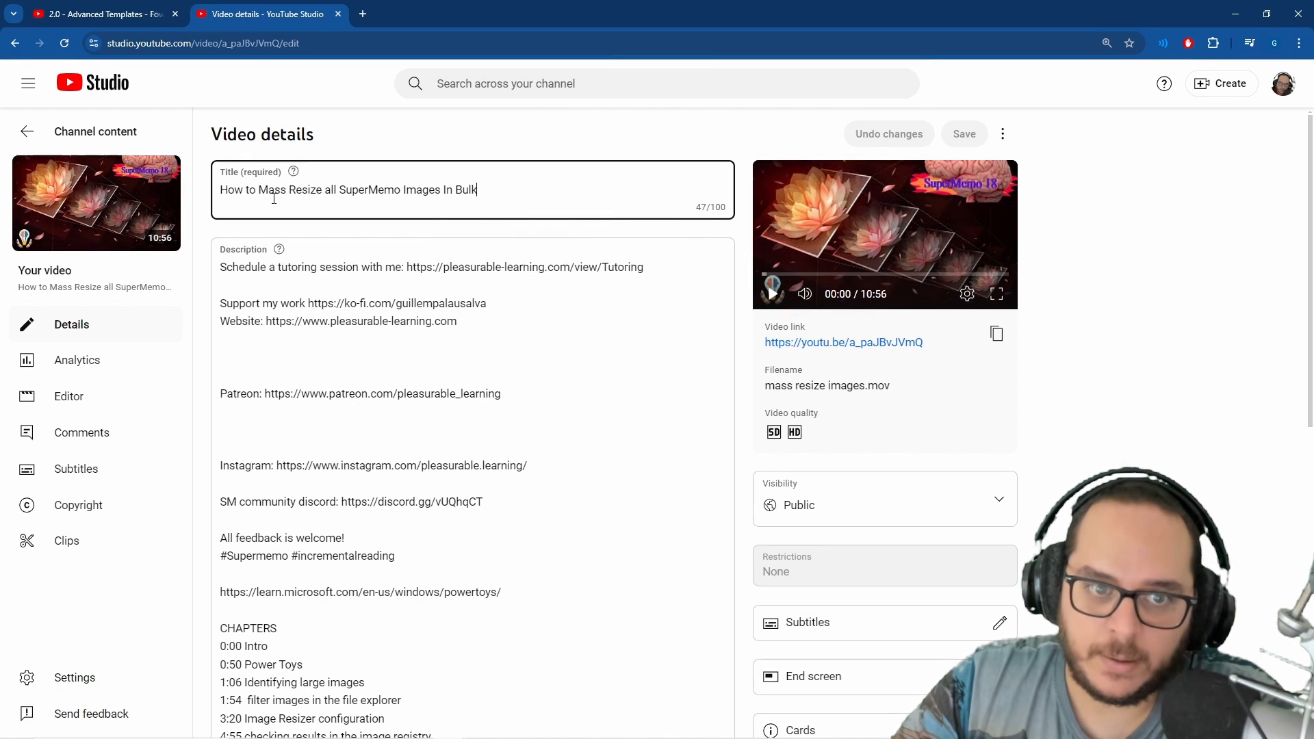
# - Highlight the mass-resize video's title in the browser, return to SuperMemo and look over the portrait's Compress and Scale options
pyautogui.moveTo(274, 198); pyautogui.dragTo(403, 215)
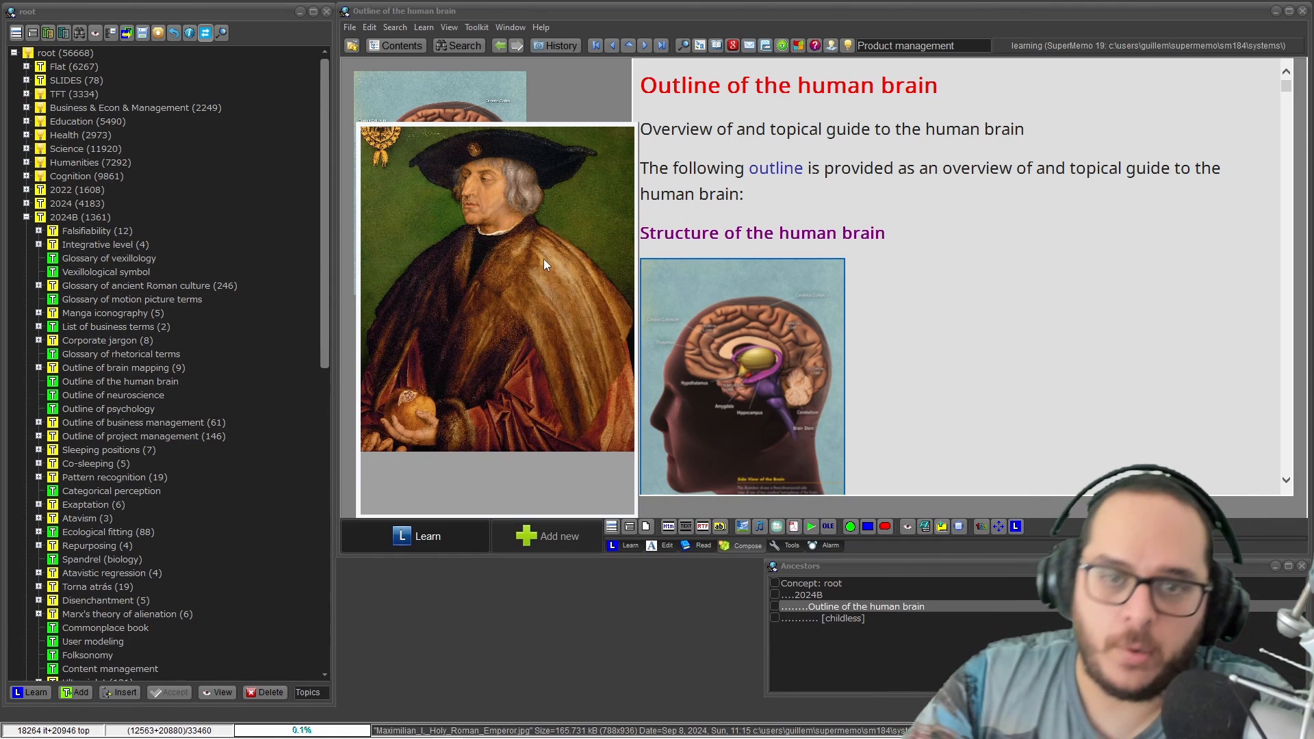
pyautogui.rightClick(417, 363)
pyautogui.moveTo(479, 369)
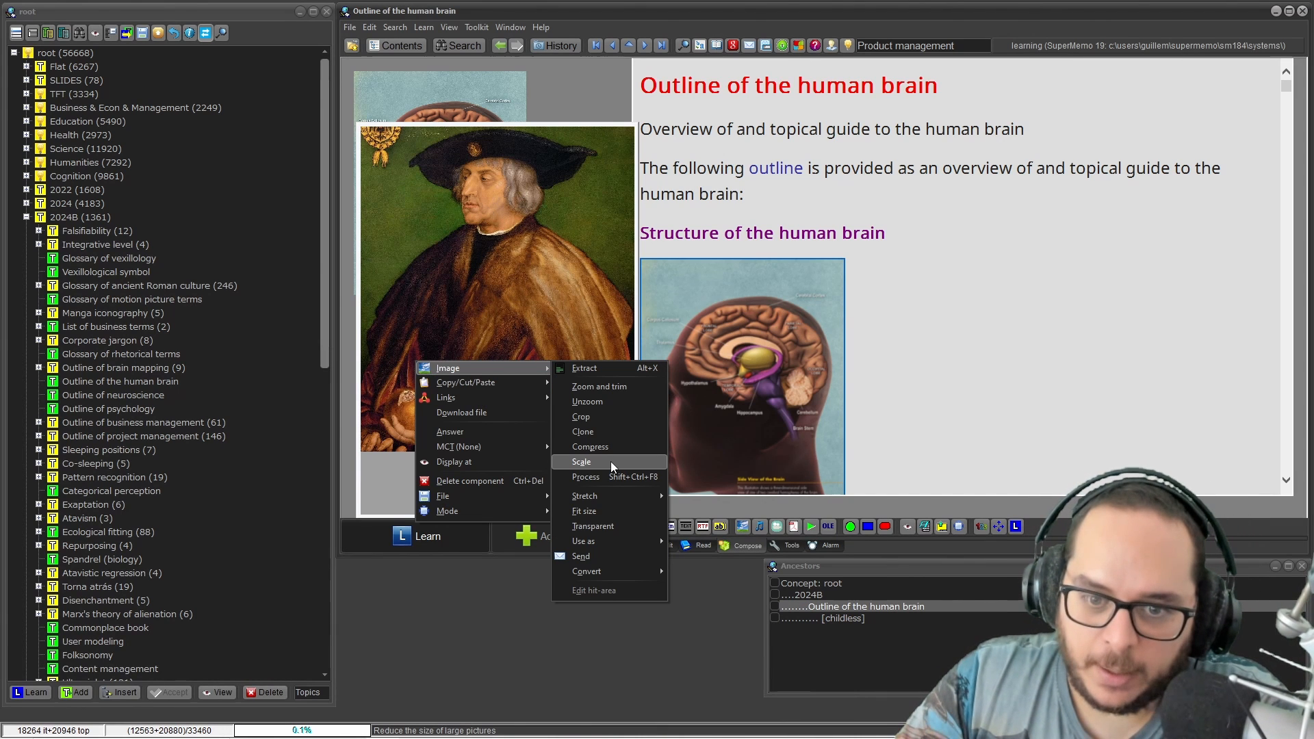
pyautogui.click(610, 449)
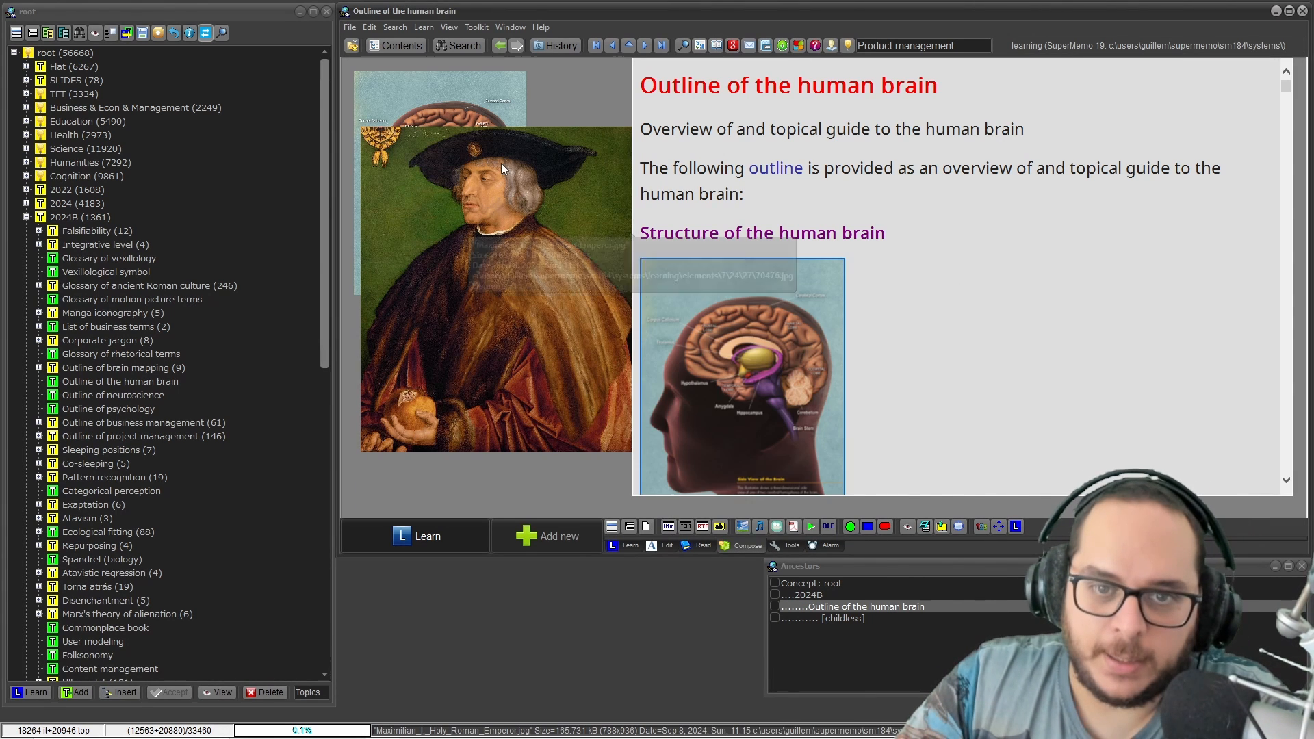
# - Examine the image options available for the emperor portrait, including Process, and dismiss them without applying any
pyautogui.rightClick(489, 205)
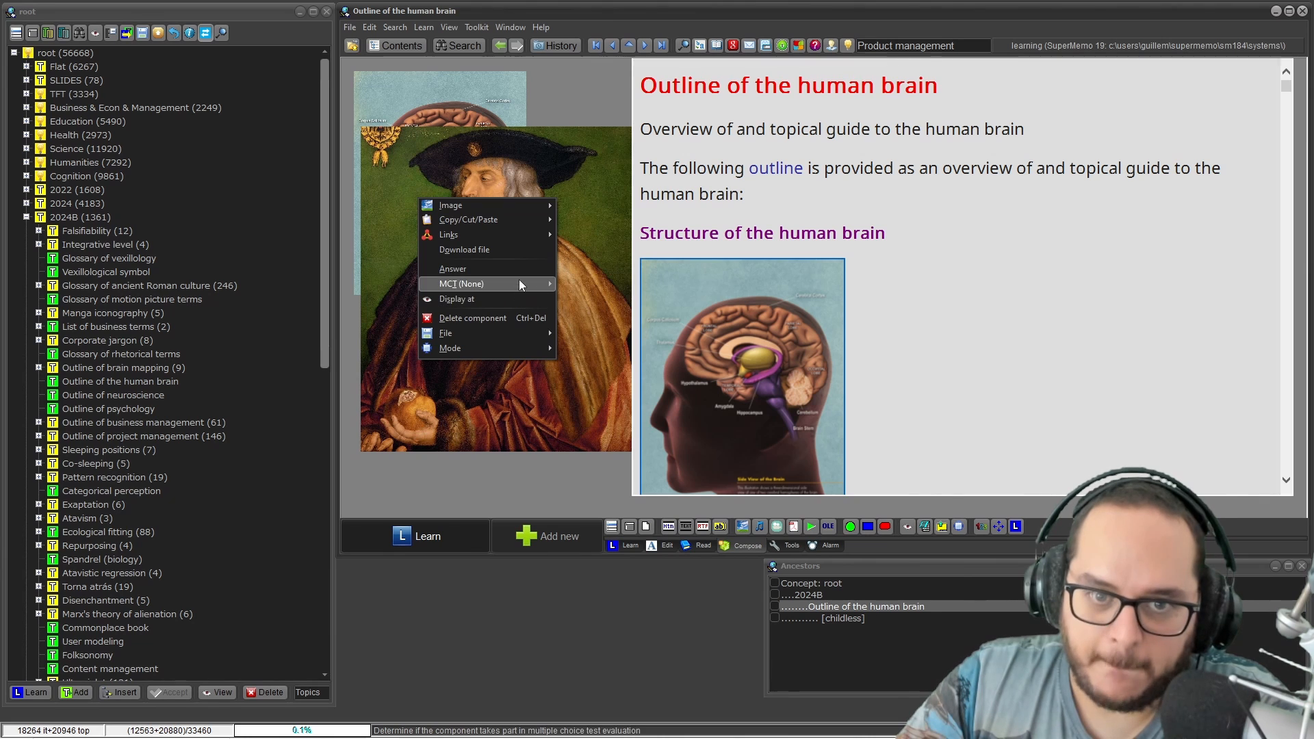
pyautogui.moveTo(479, 206)
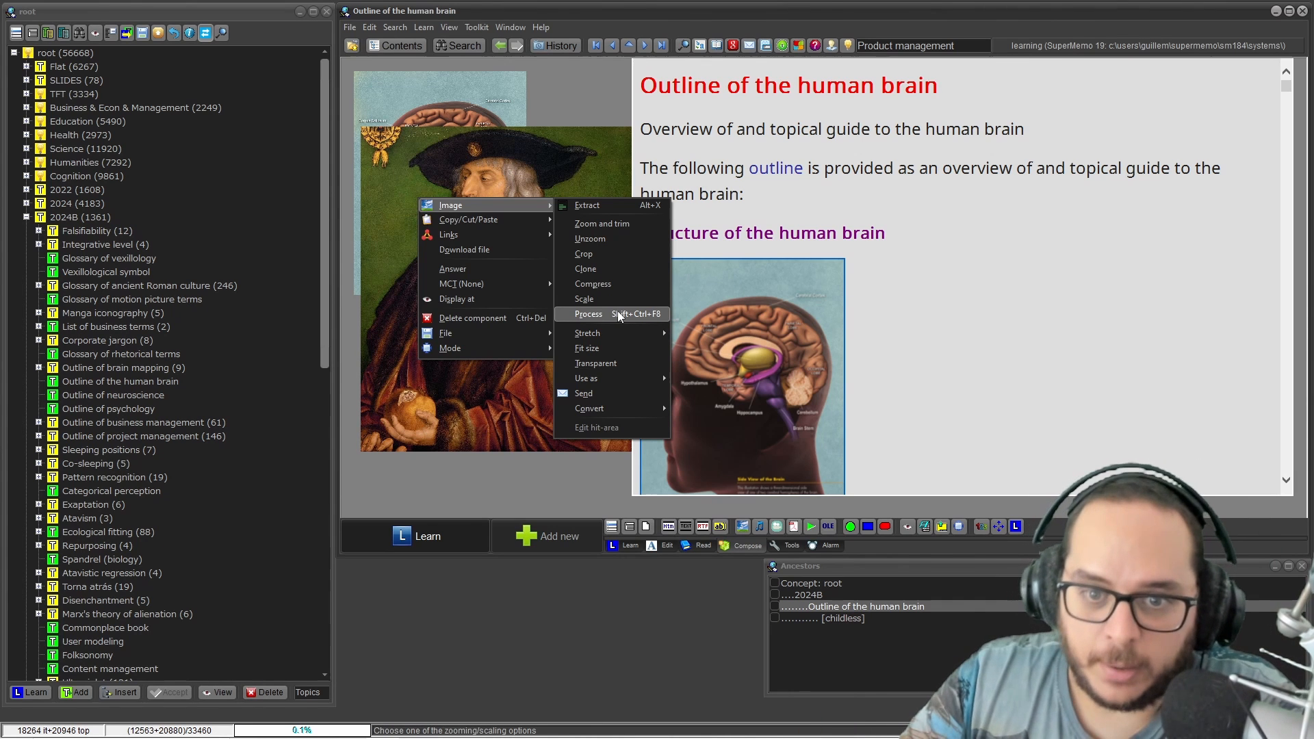
pyautogui.press('Escape')
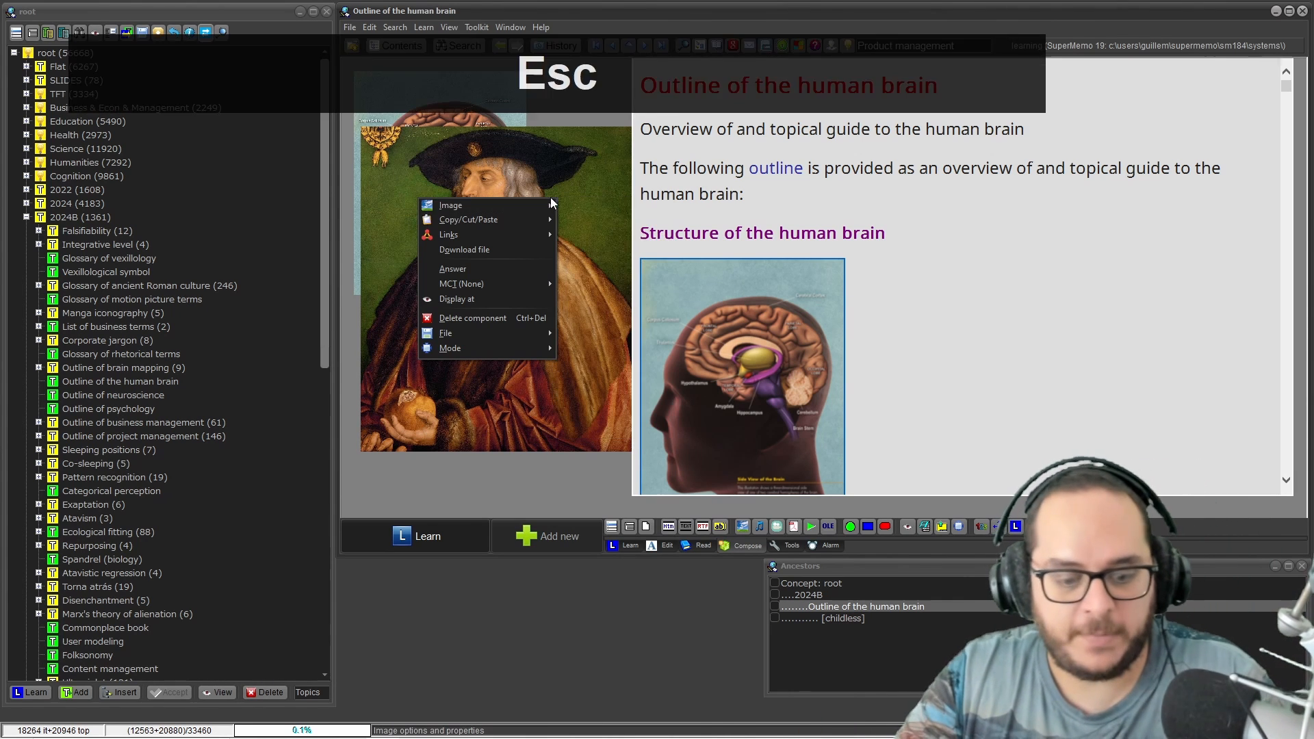
pyautogui.press('Escape')
# - Open the picture processing choices for the emperor portrait and move the selection from Zoom to Scale and back to Compress
pyautogui.hotkey('ctrl', 'shift', 'F8')
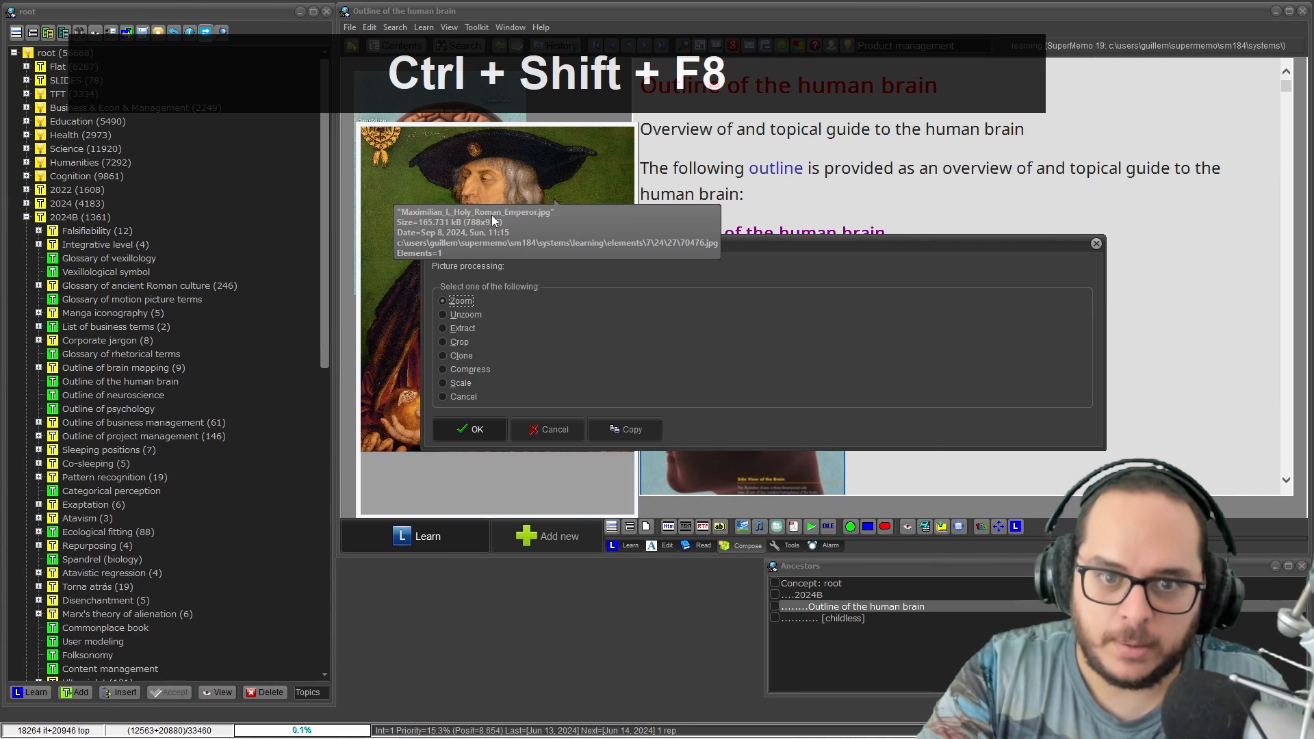
pyautogui.press('Down')
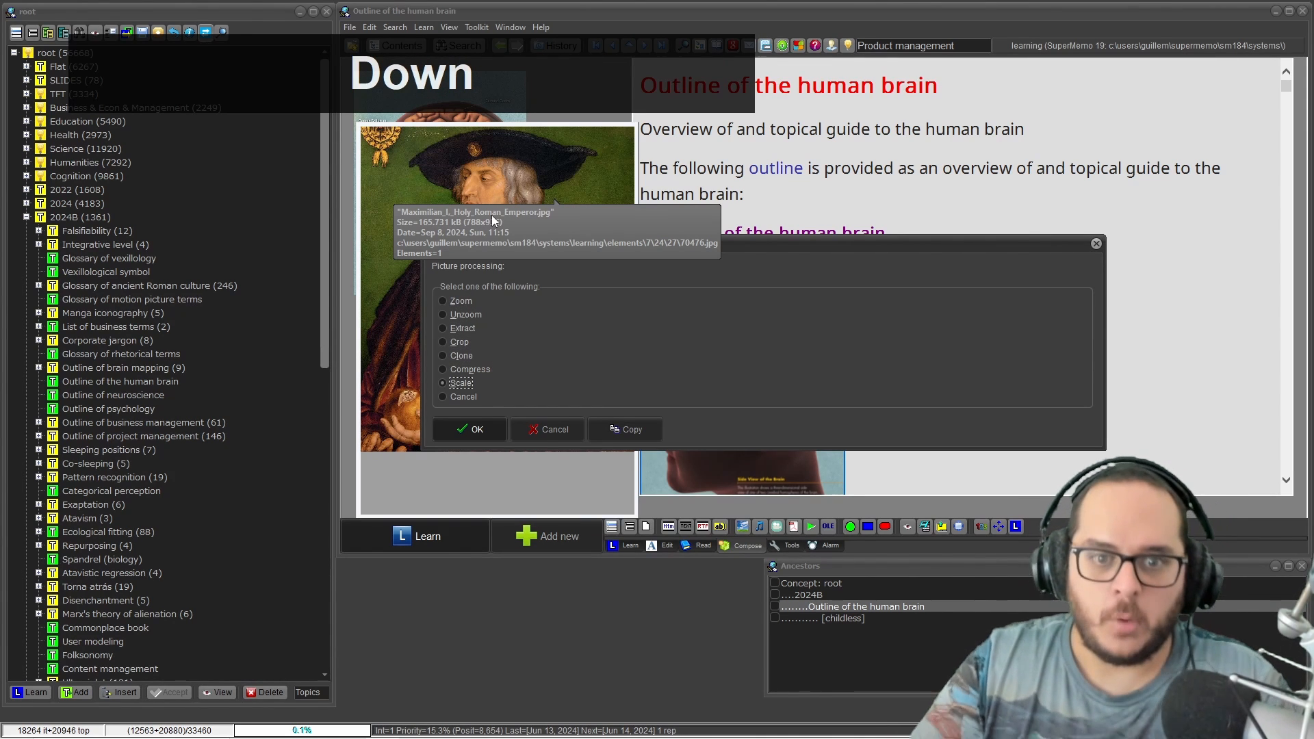
pyautogui.press('Up')
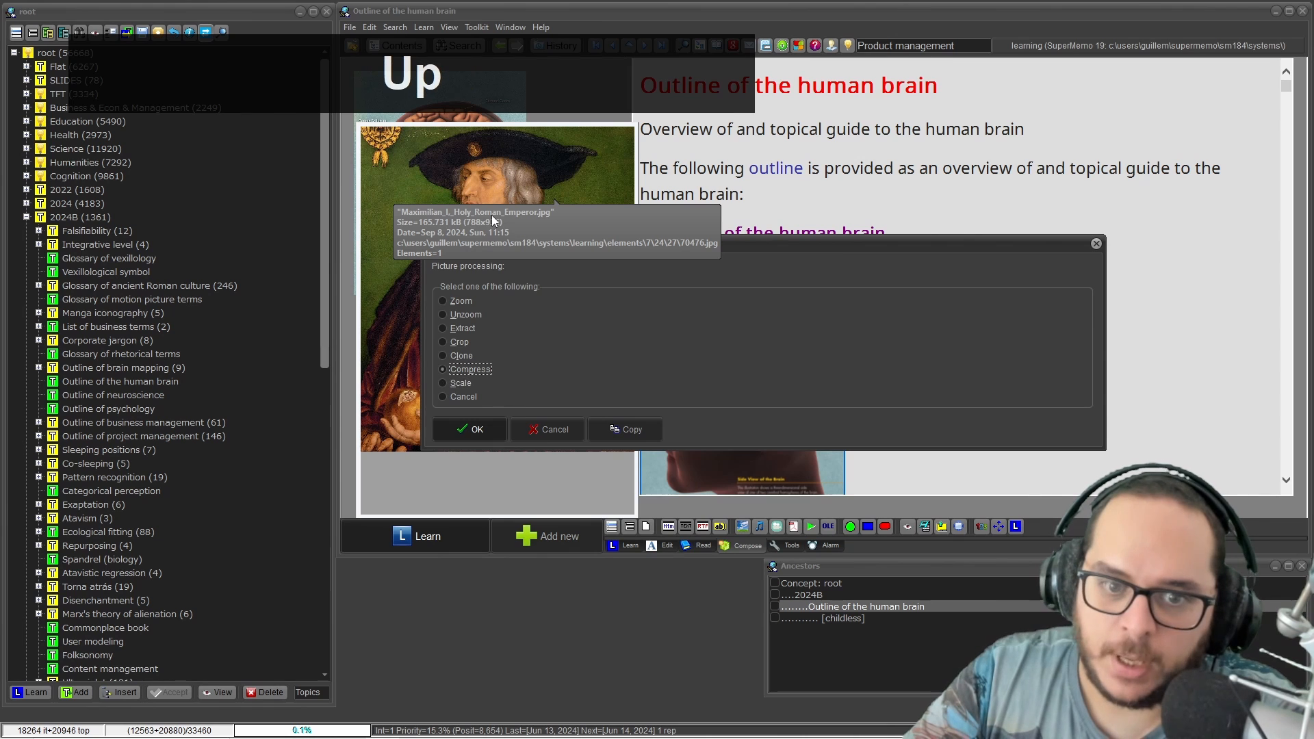